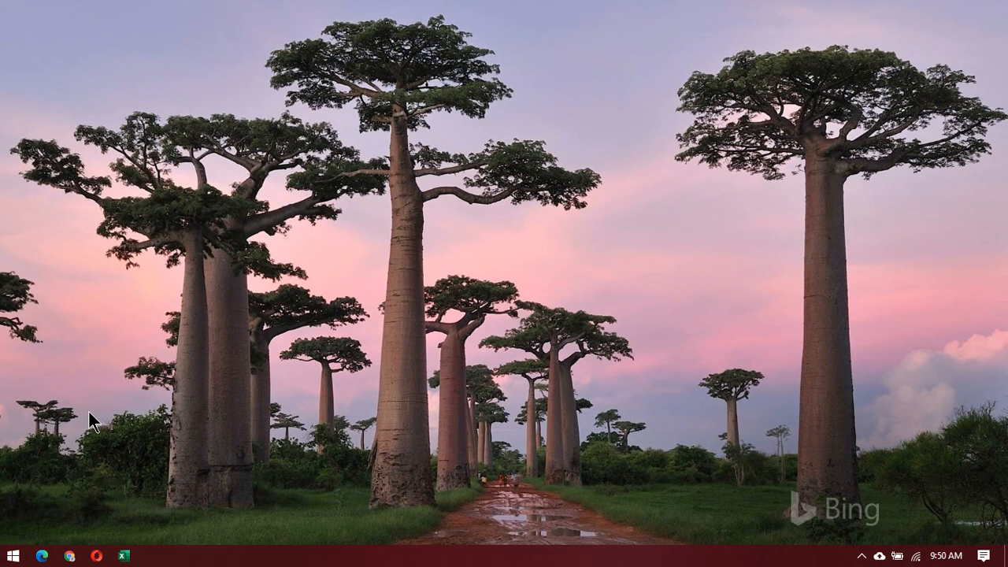
# Open the VisMin CLE site in Microsoft Edge and log in with the saved credentials.
pyautogui.click(46, 555)
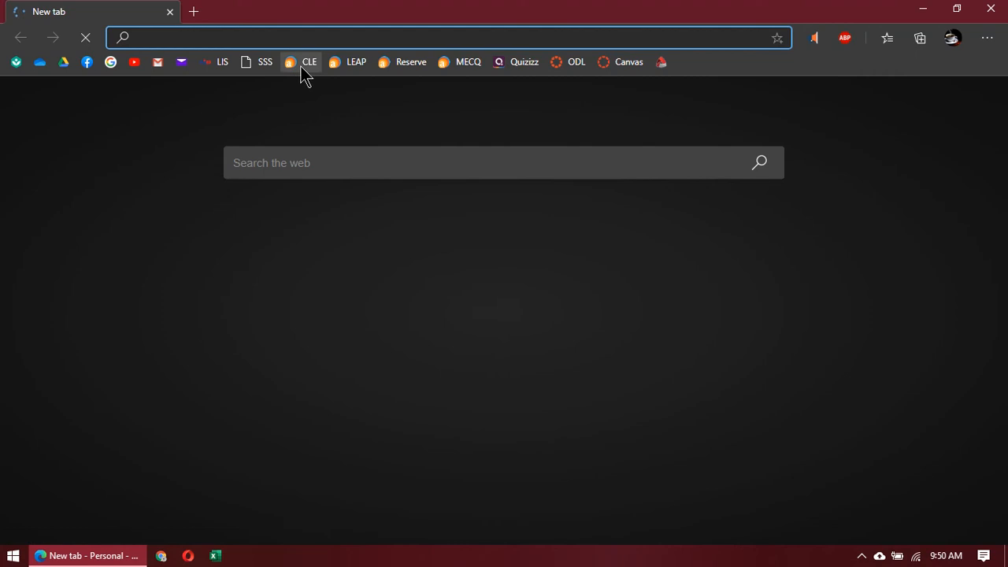
pyautogui.click(304, 67)
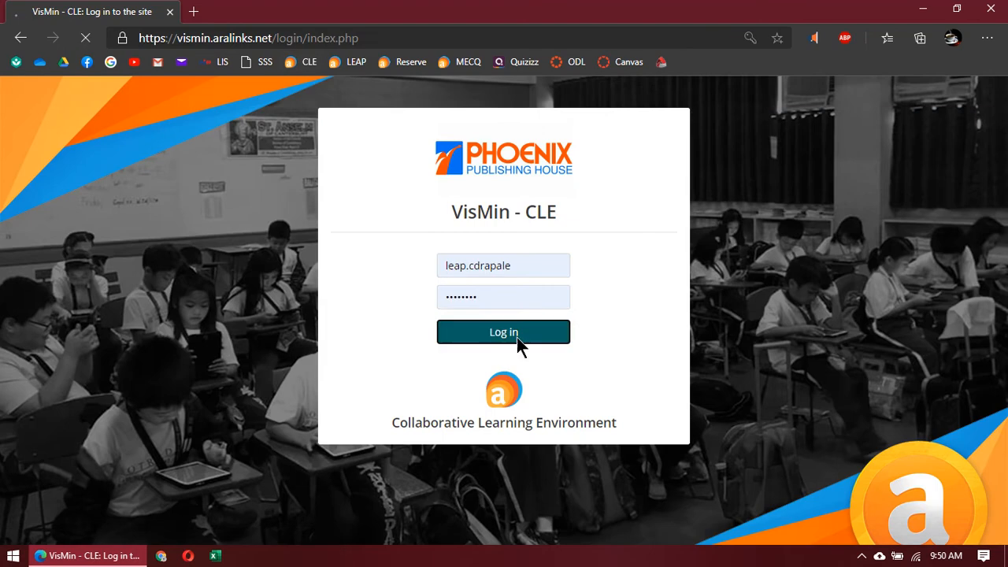
pyautogui.click(517, 337)
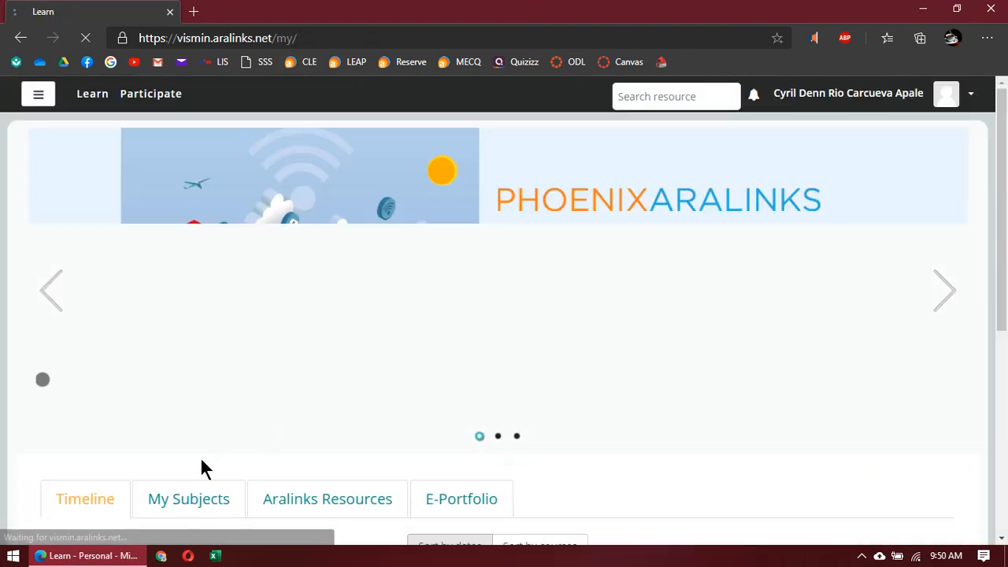
# Open the Mass and Acceleration lesson under Grade 8 in the Dominican School - Cebu subject.
pyautogui.scroll(-2, 199, 410)
pyautogui.click(198, 372)
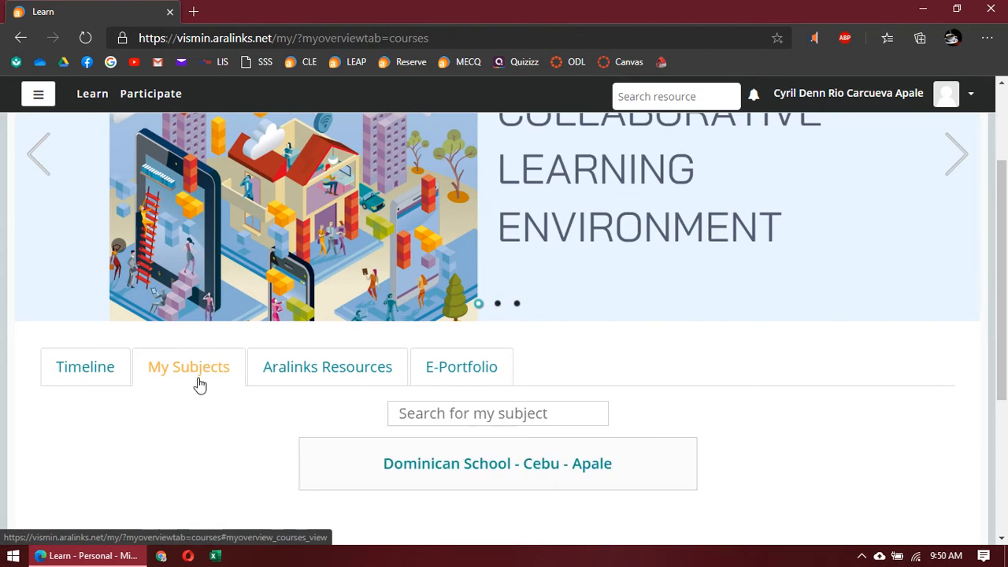
pyautogui.click(415, 463)
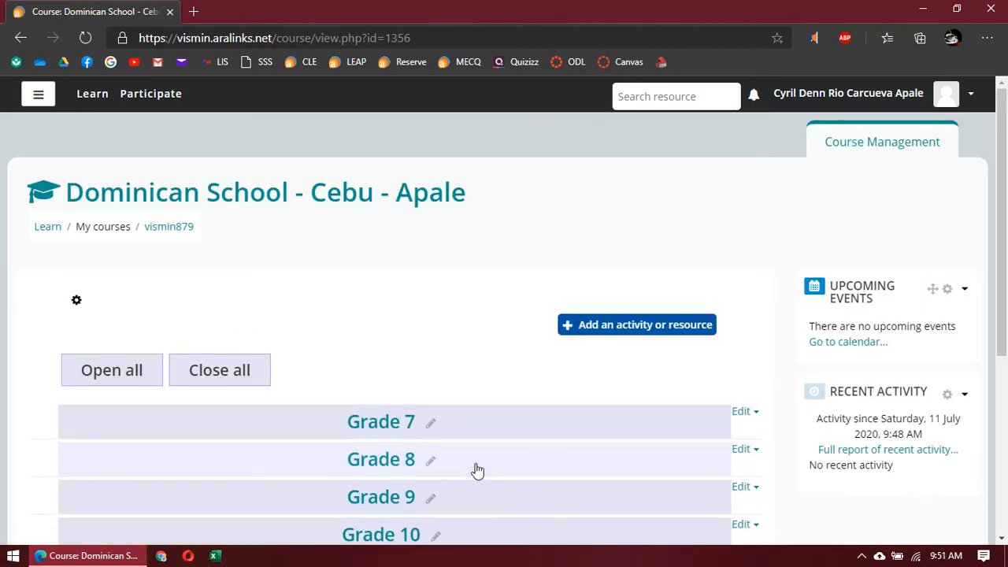
pyautogui.click(478, 463)
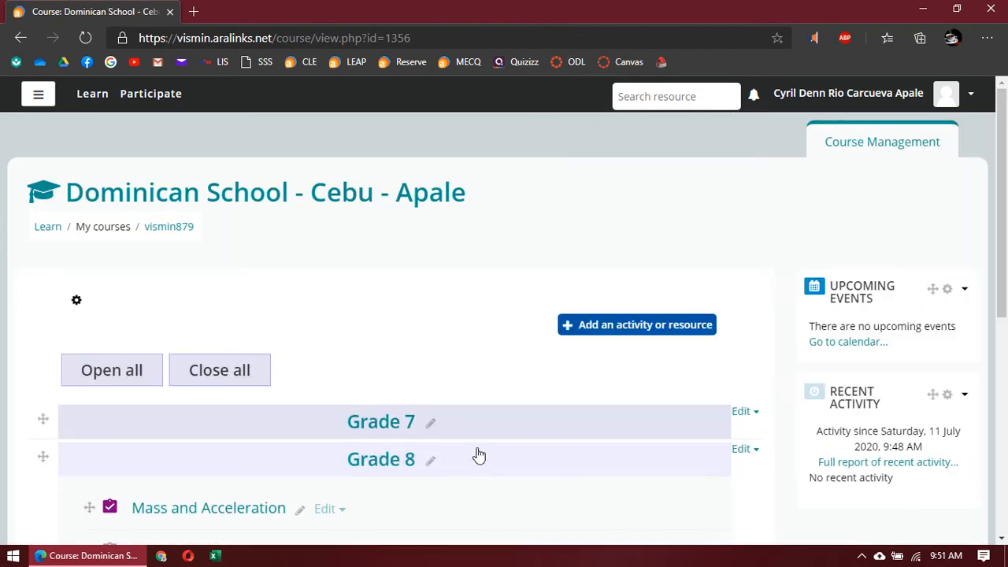
pyautogui.scroll(-3, 479, 455)
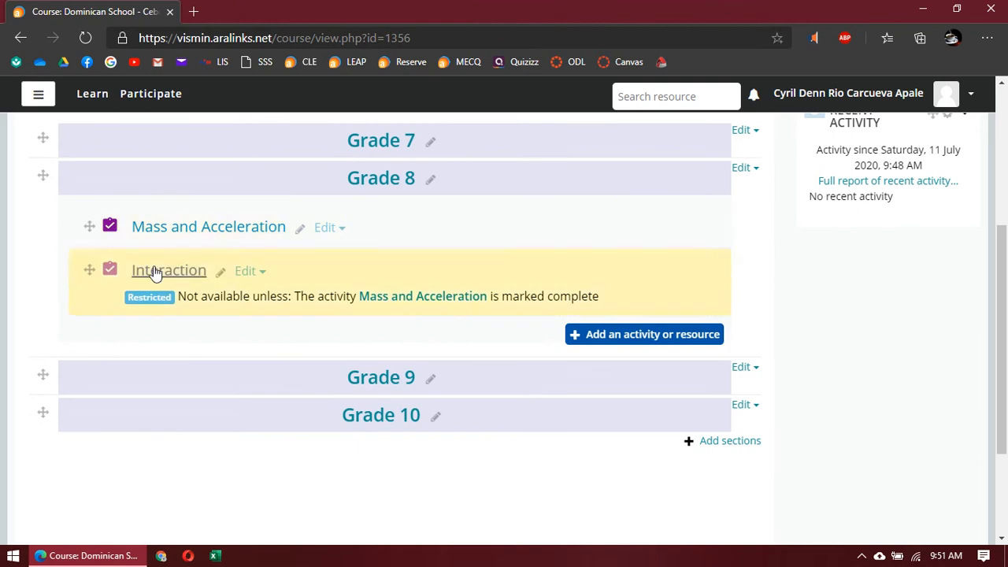
pyautogui.click(169, 228)
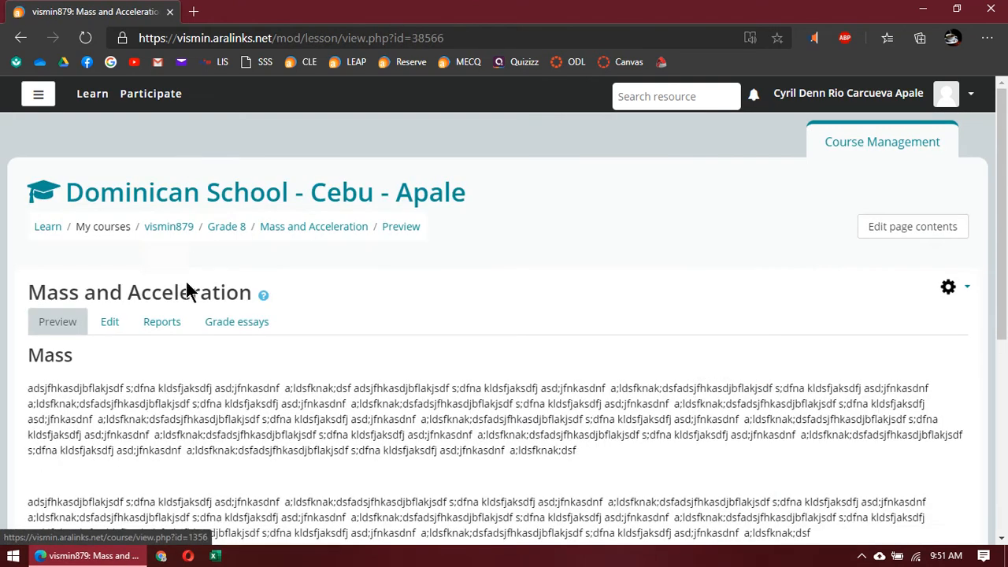
# Open the Mass and Acceleration lesson for editing in the Quick Editor.
pyautogui.scroll(-2, 189, 292)
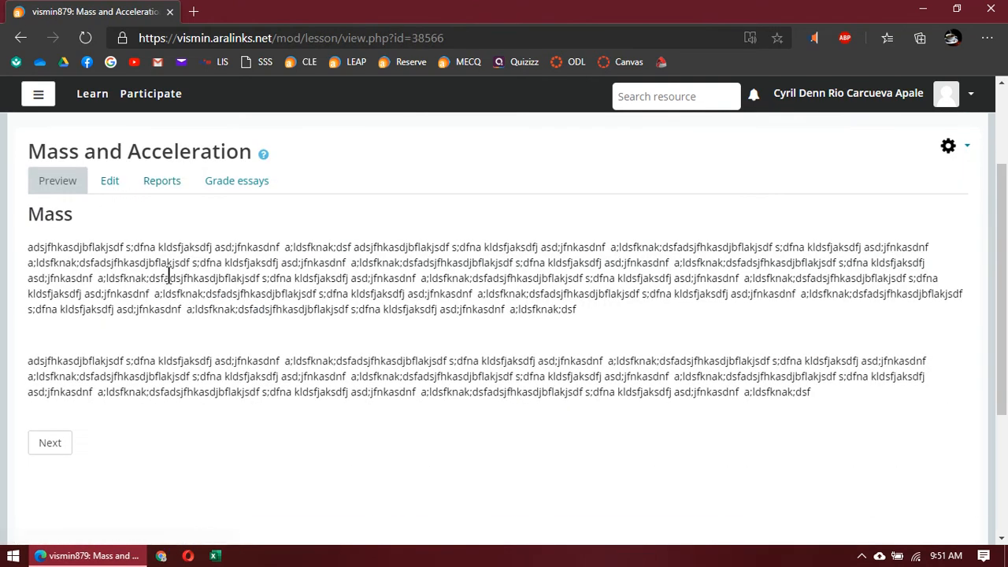
pyautogui.click(111, 182)
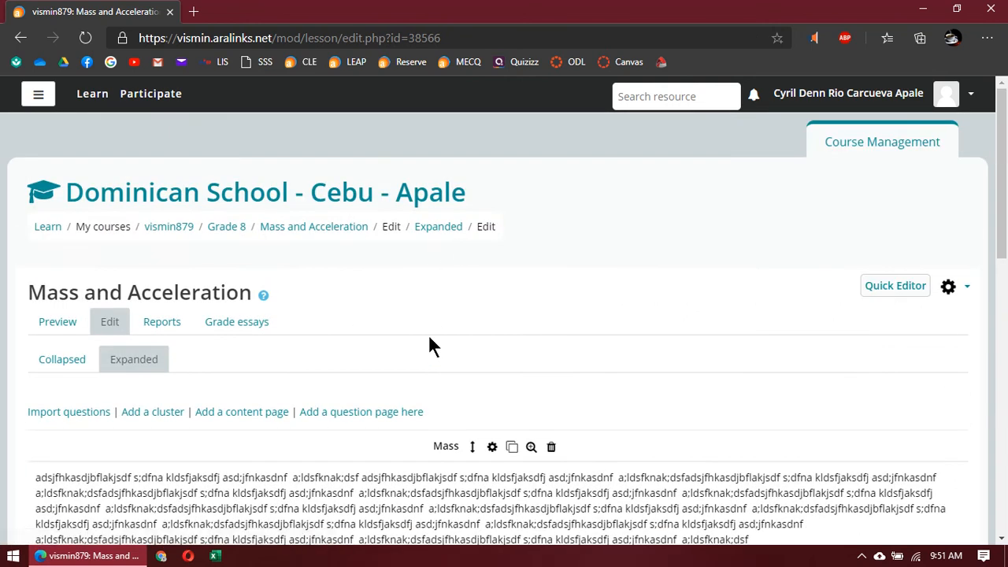
pyautogui.scroll(-1, 355, 426)
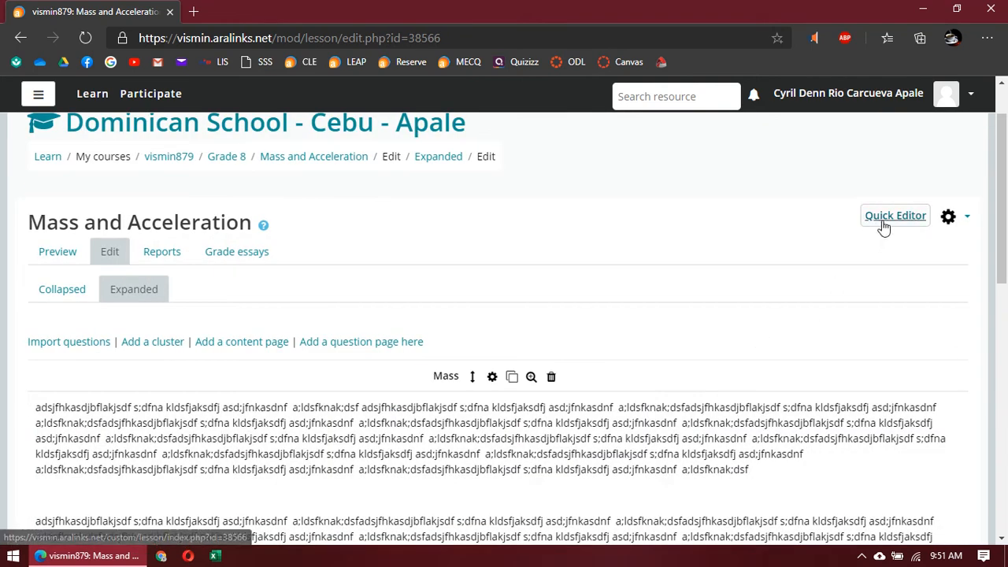
pyautogui.click(883, 226)
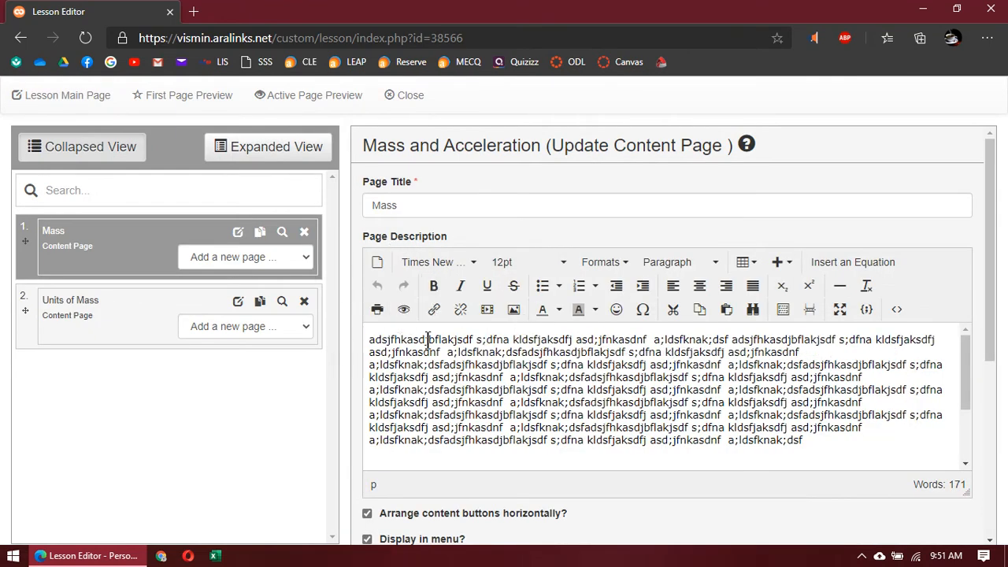
# Start inserting an image at the beginning of the Mass page description and open the Image Manager's upload area.
pyautogui.click(372, 341)
pyautogui.click(514, 309)
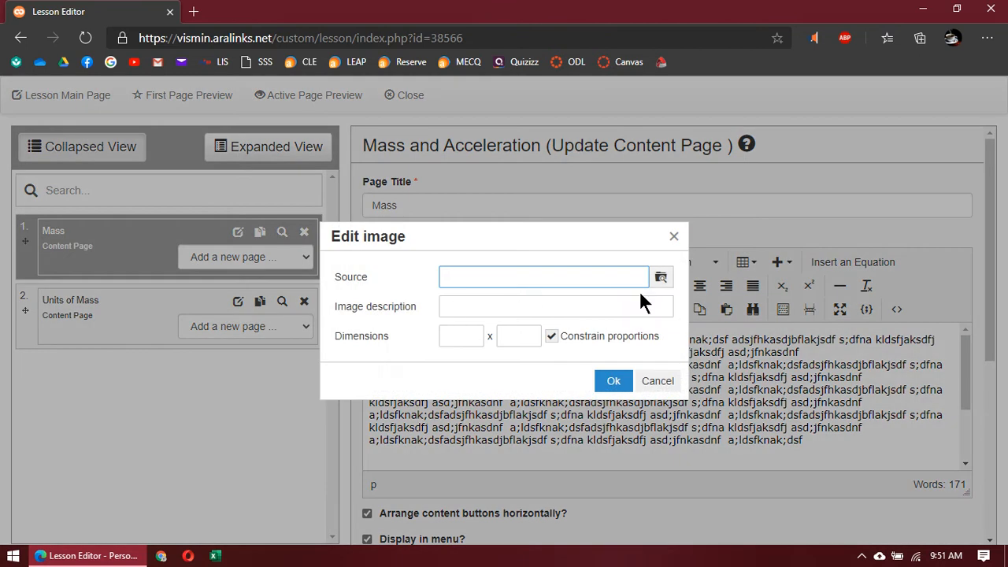
pyautogui.click(661, 277)
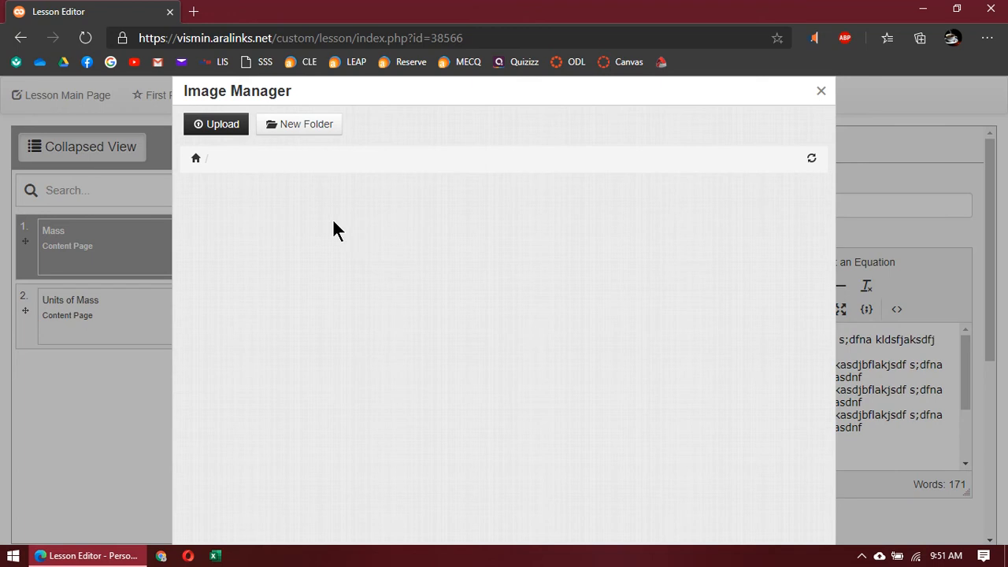
pyautogui.click(225, 125)
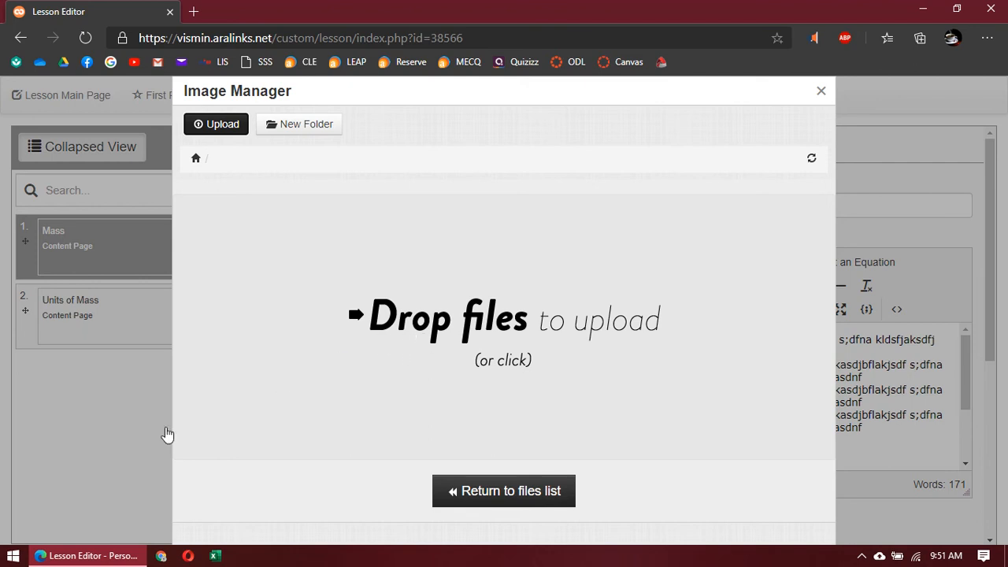
# Upload the Coat_of_Arms_of_the_Dominican_Order PNG from the Pictures folder to the Image Manager and return to its files list.
pyautogui.click(13, 556)
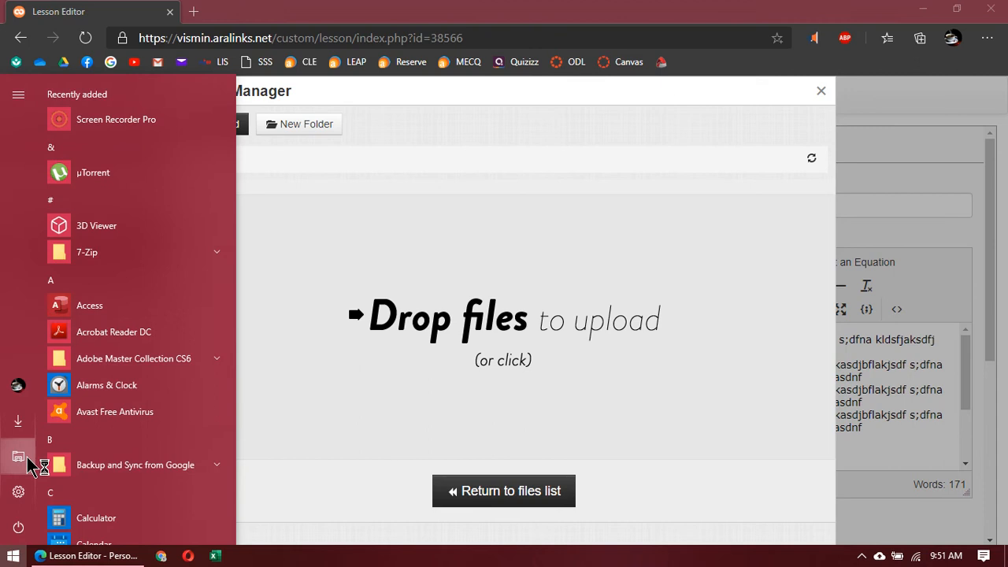
pyautogui.click(18, 456)
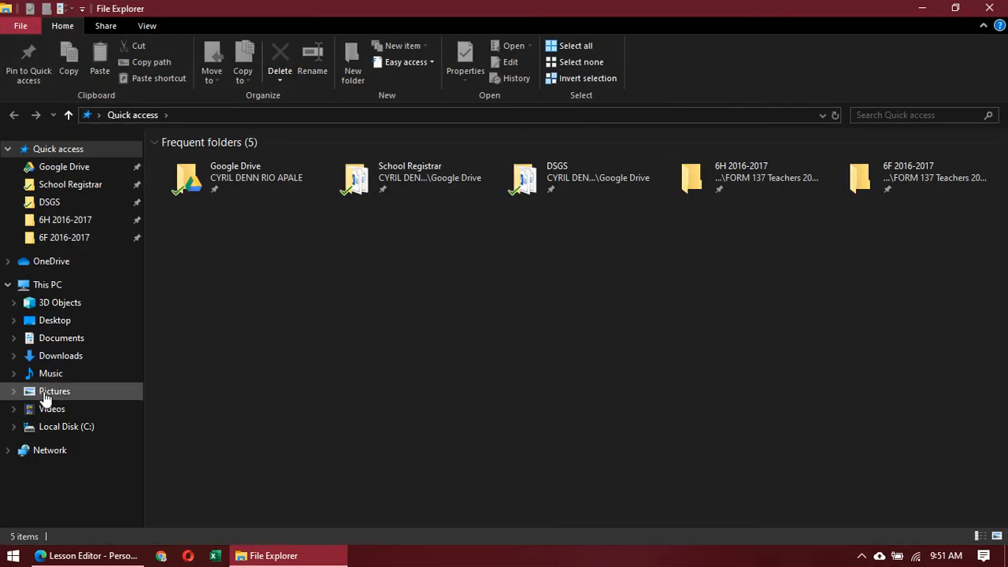
pyautogui.click(45, 392)
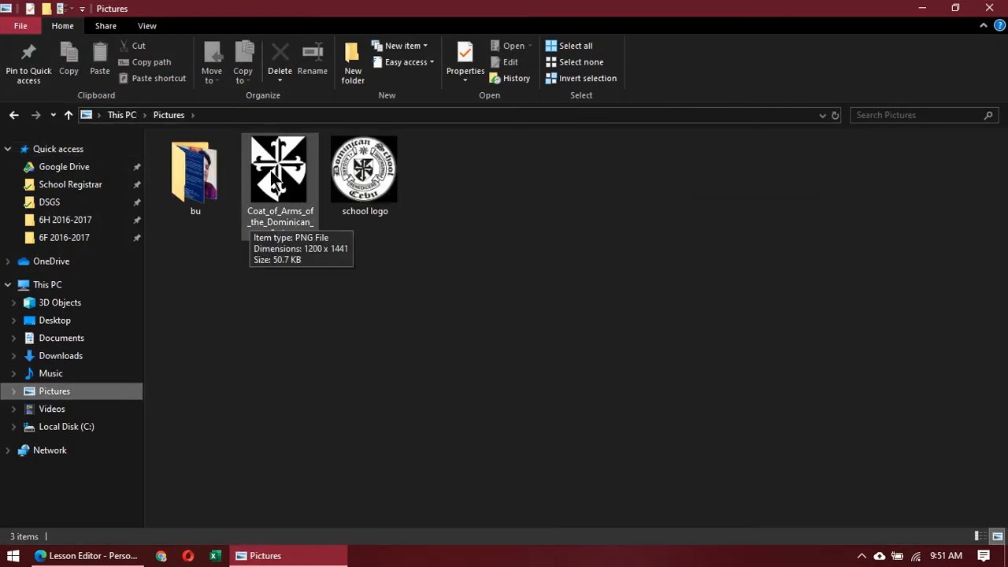
pyautogui.moveTo(277, 175); pyautogui.dragTo(447, 351)
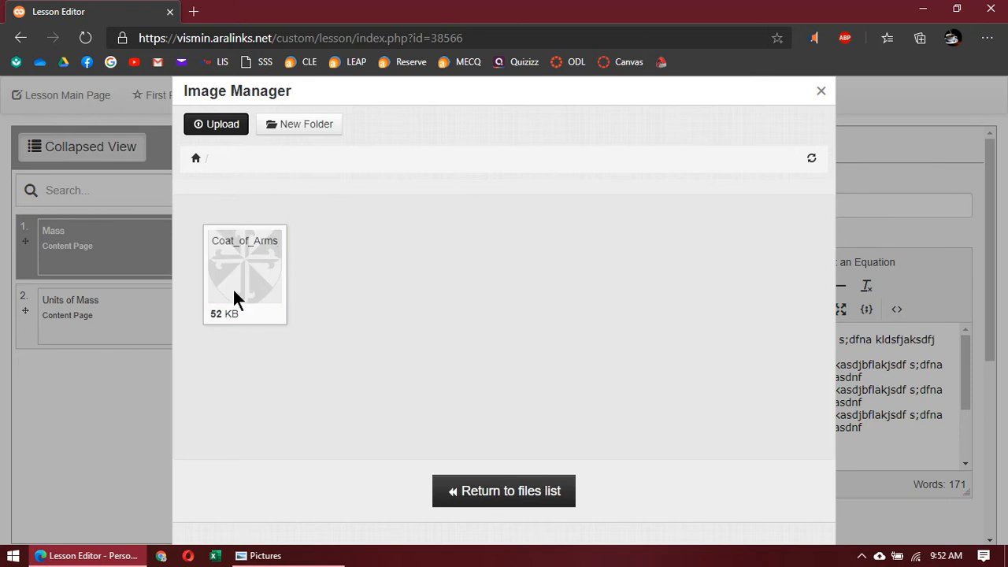
pyautogui.click(479, 491)
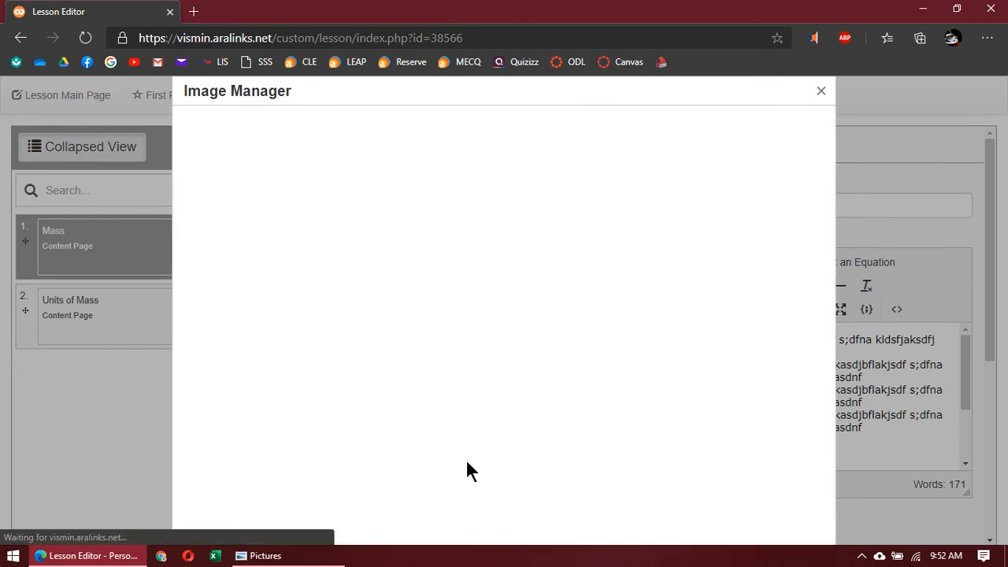
# Insert the uploaded Dominican coat of arms into the Mass page description with a width of 50 and constrained proportions.
pyautogui.moveTo(246, 230)
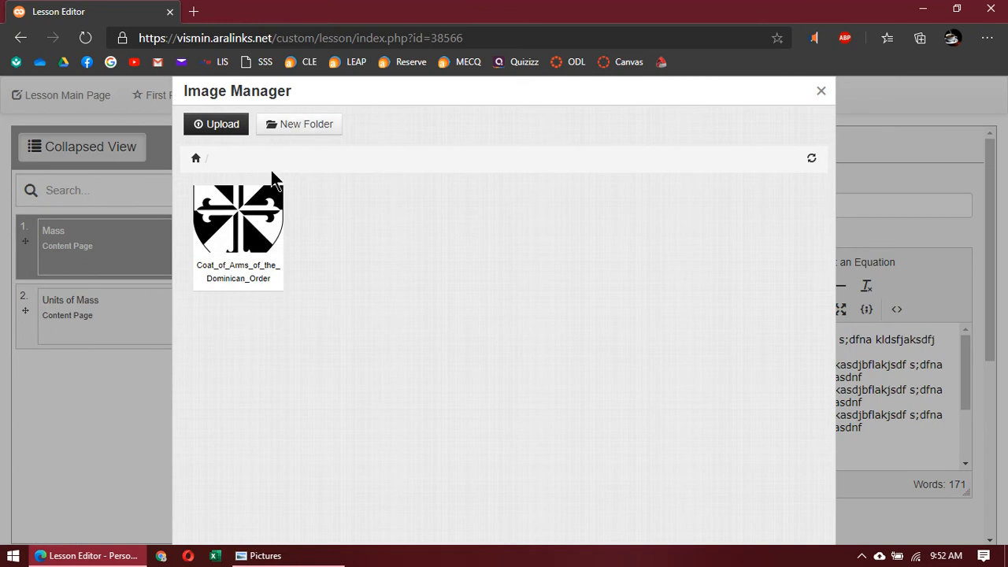
pyautogui.click(240, 214)
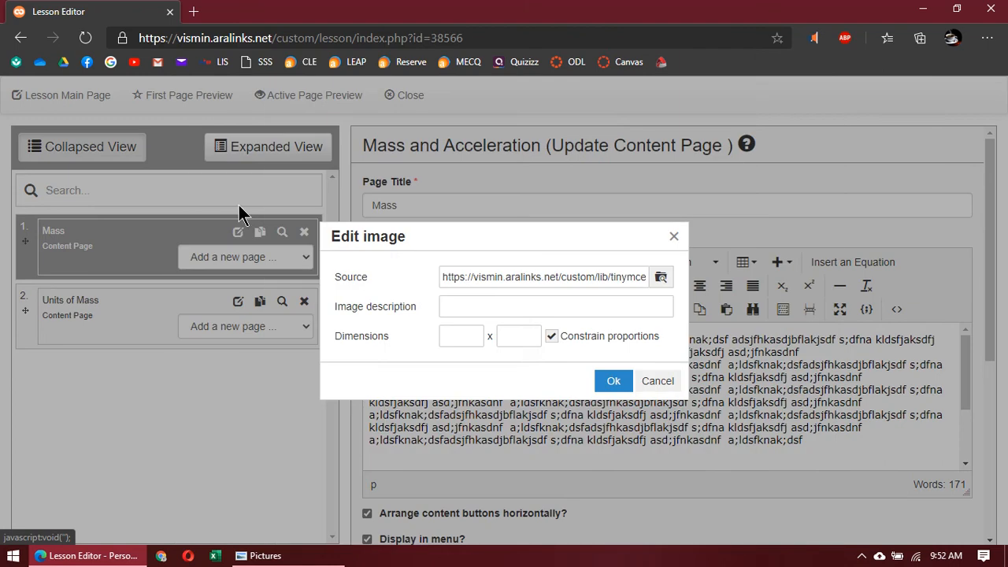
pyautogui.click(465, 335)
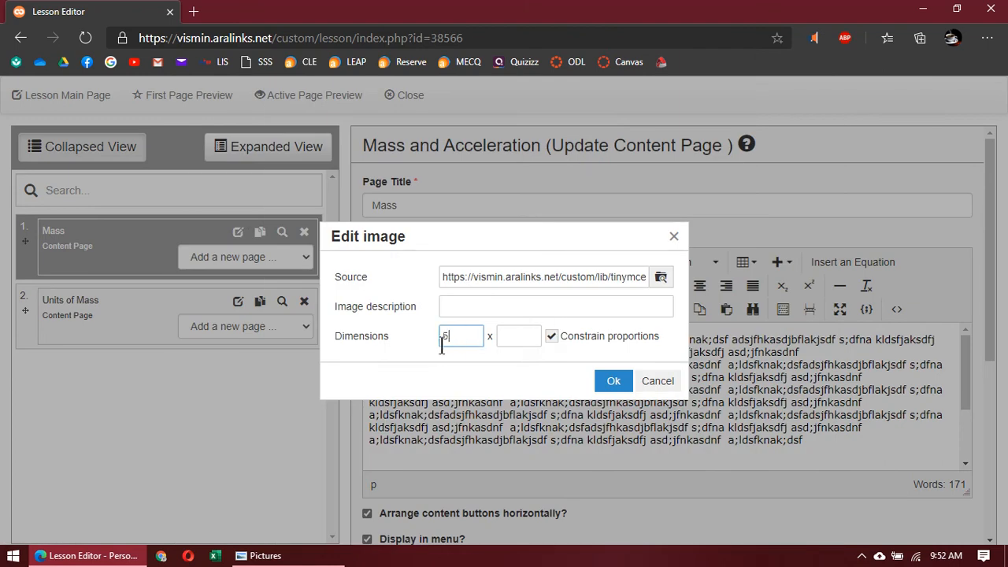
pyautogui.write('50')
pyautogui.click(611, 382)
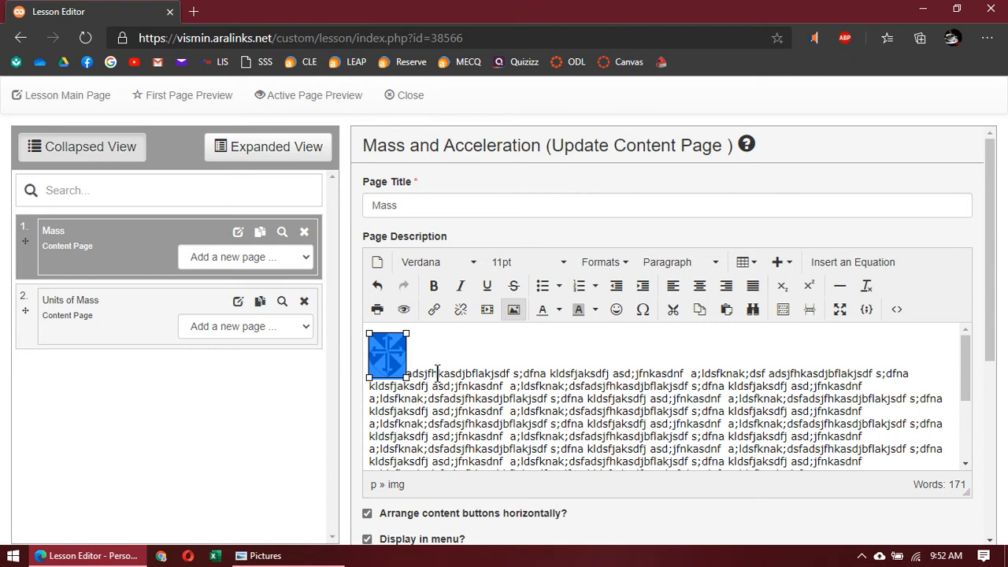
# Save the edited Mass content page with its current content button settings.
pyautogui.click(468, 364)
pyautogui.scroll(-2, 462, 371)
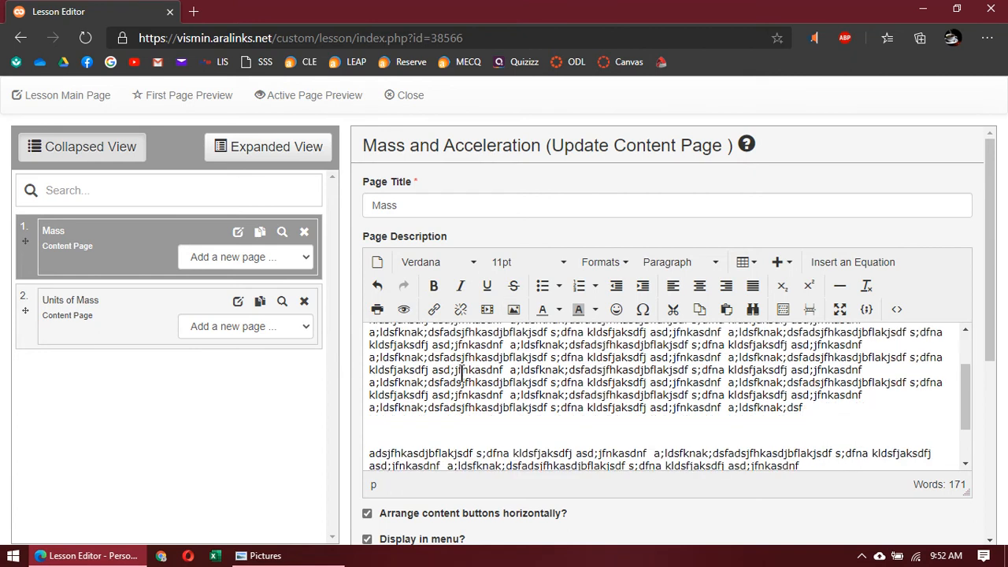
pyautogui.scroll(-6, 461, 371)
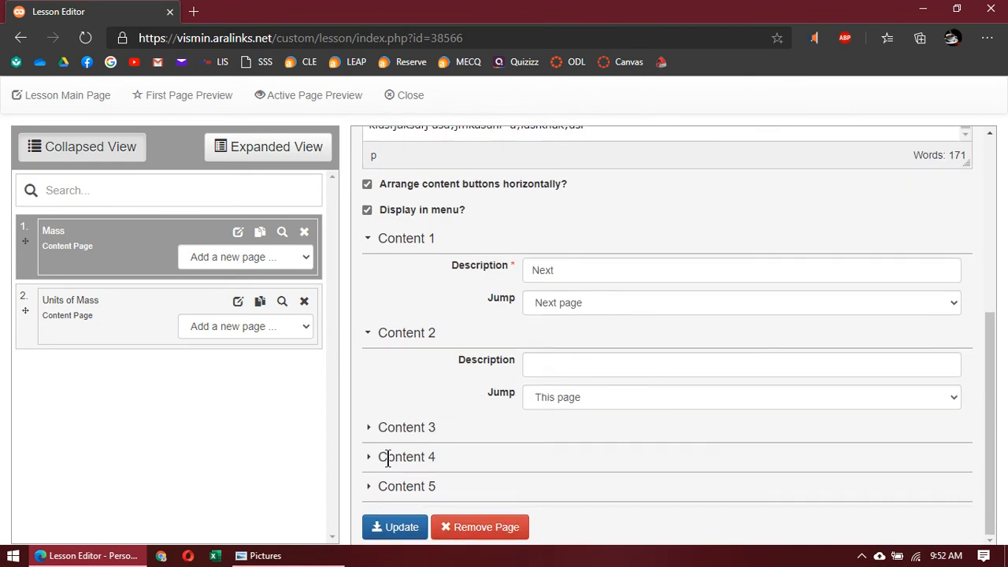
pyautogui.click(402, 527)
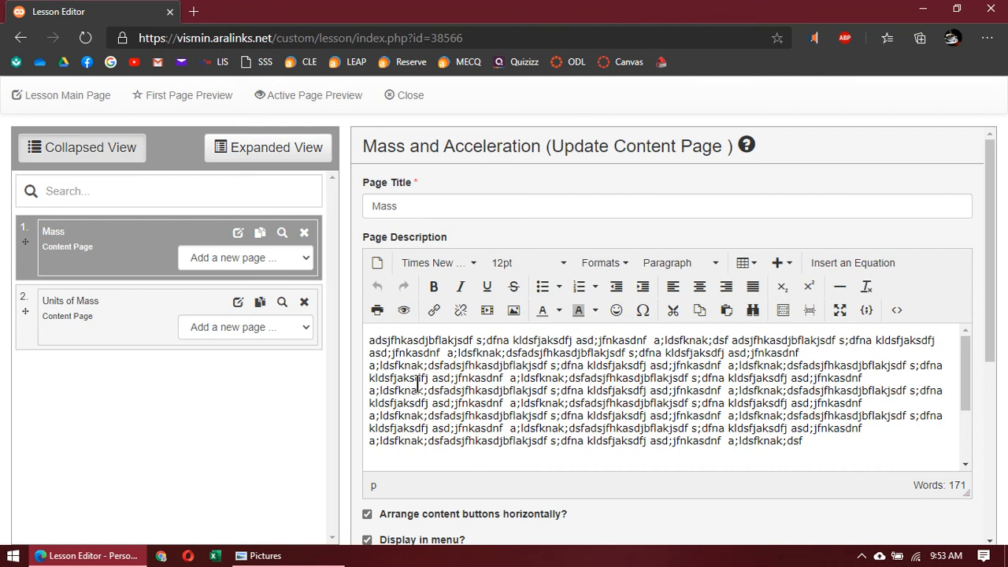
pyautogui.hotkey('ctrl', 'v')
pyautogui.press('BackSpace')
pyautogui.press('BackSpace')
pyautogui.hotkey('ctrl', 'z')
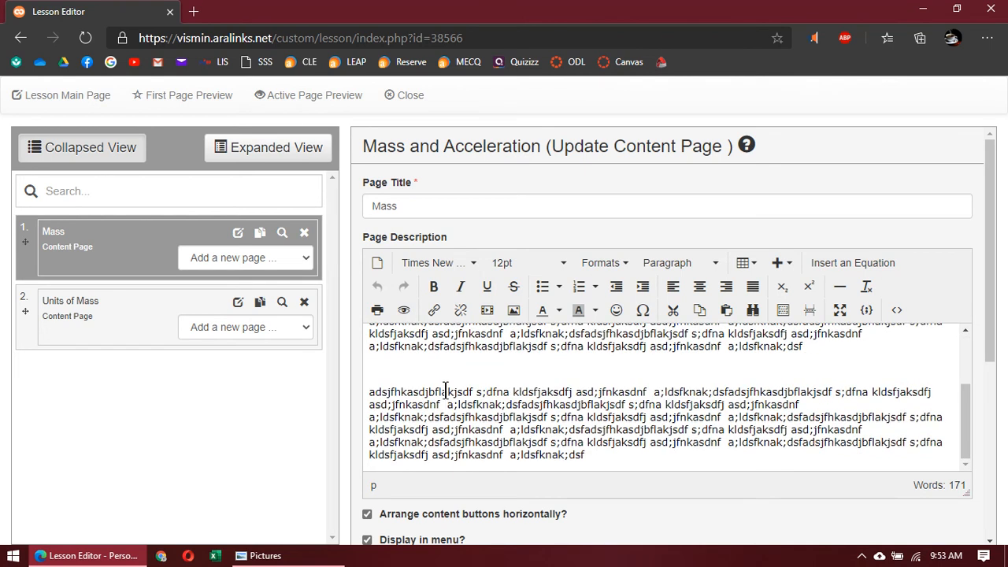
pyautogui.press('BackSpace')
pyautogui.press('BackSpace')
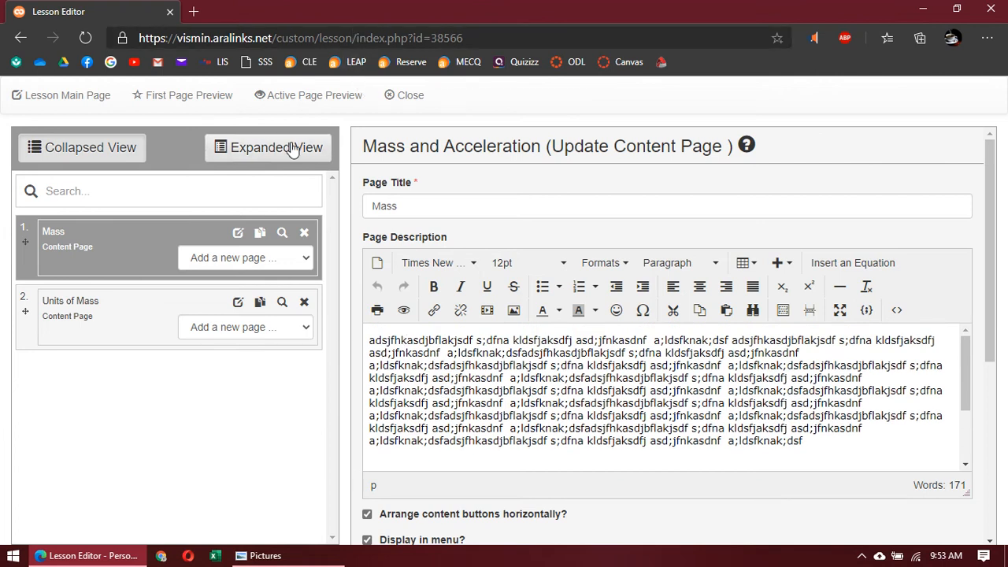
pyautogui.moveTo(260, 553)
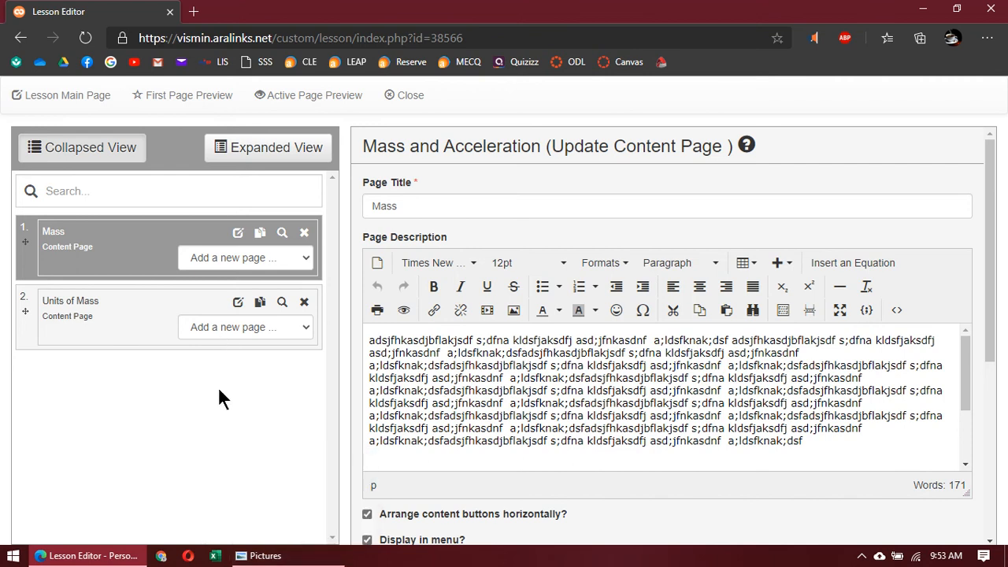
# Search Google Images for "fish" in a new tab and open the preview of the PETA goldfish picture.
pyautogui.click(194, 11)
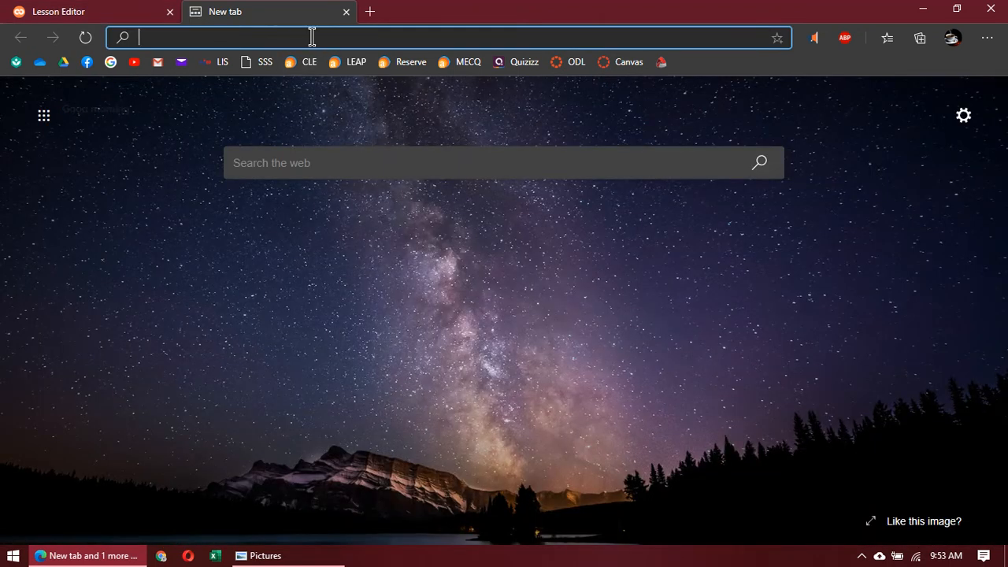
pyautogui.write('images')
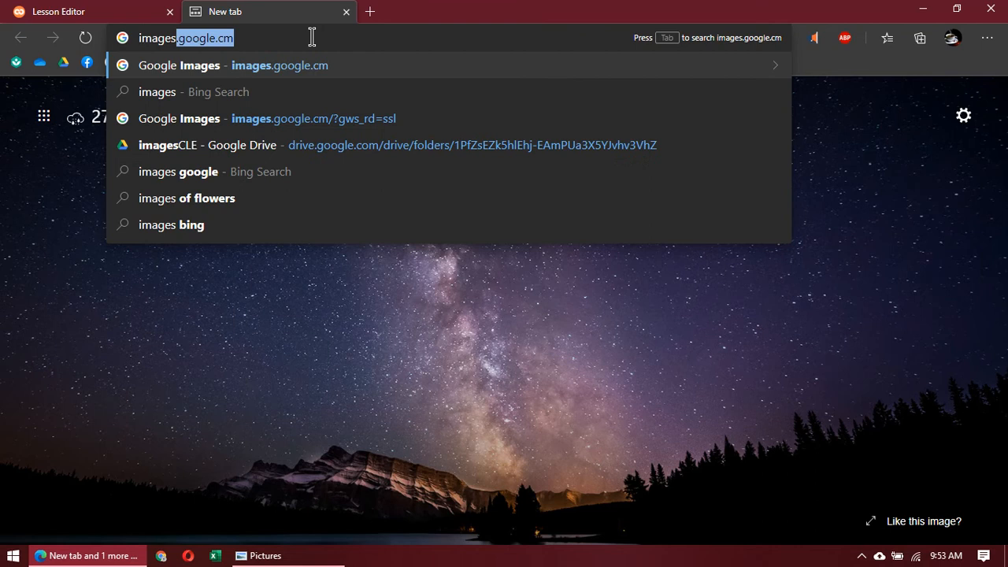
pyautogui.press('Return')
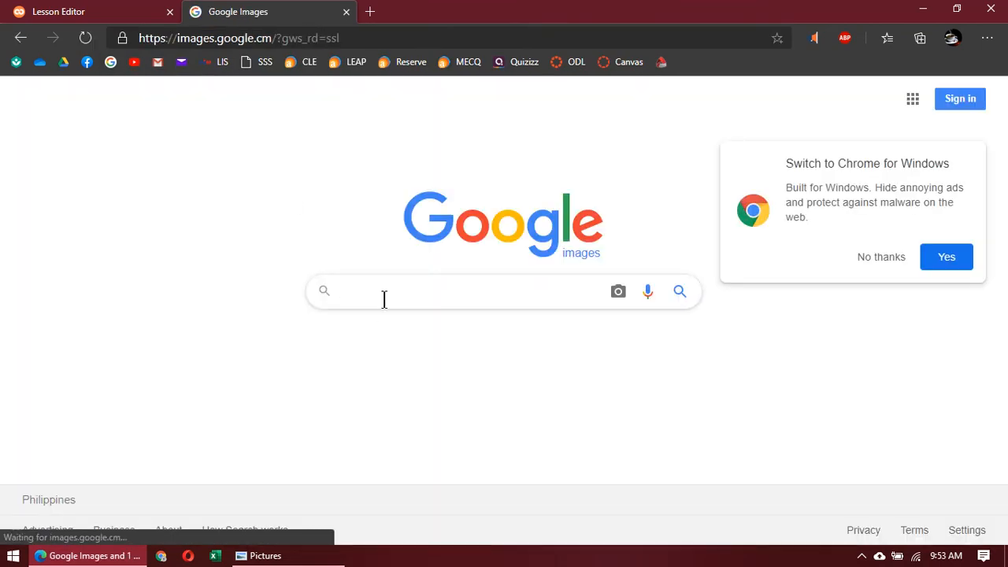
pyautogui.write('fish')
pyautogui.press('Return')
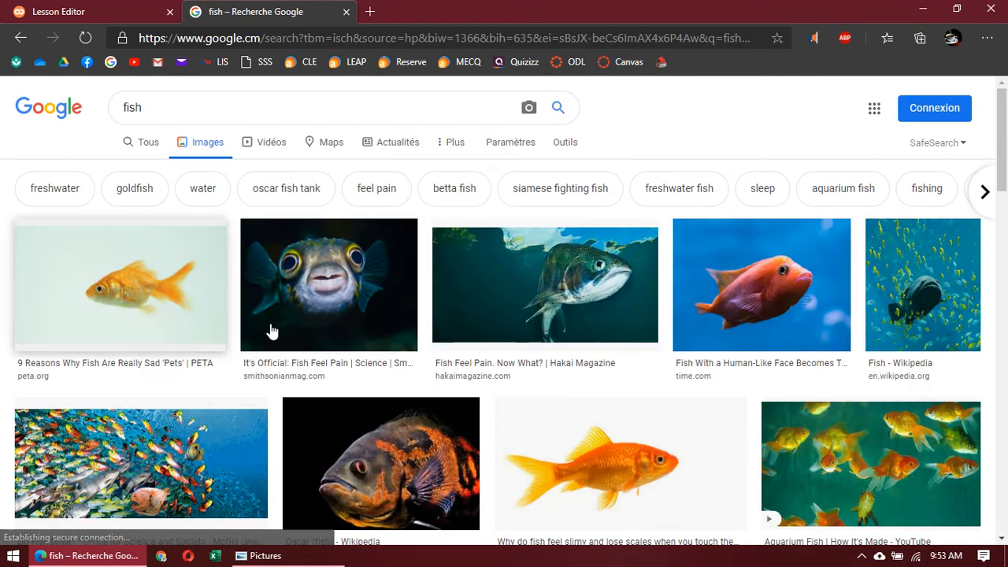
pyautogui.click(145, 324)
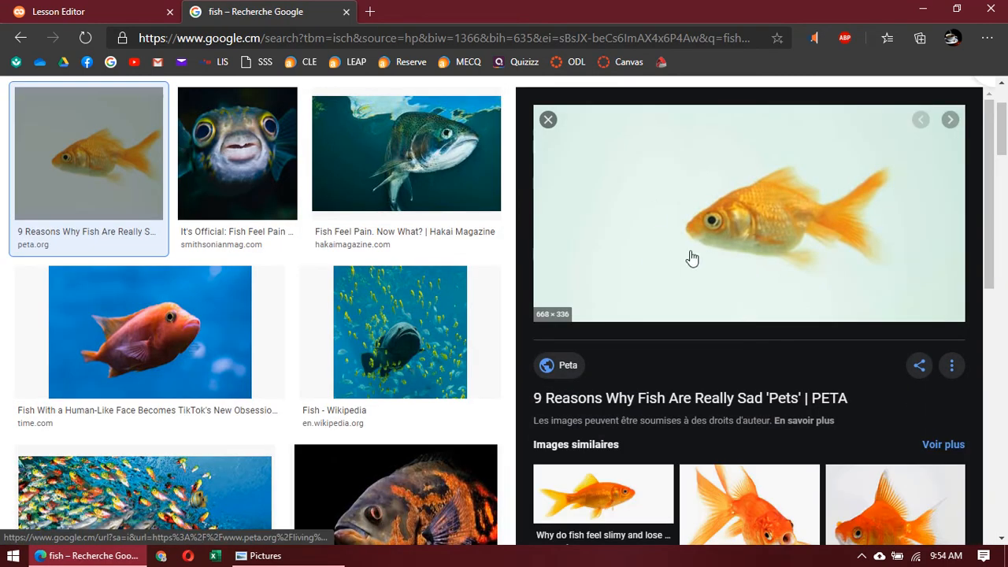
# Close and reopen the preview of the PETA goldfish picture, and copy its image link.
pyautogui.click(549, 120)
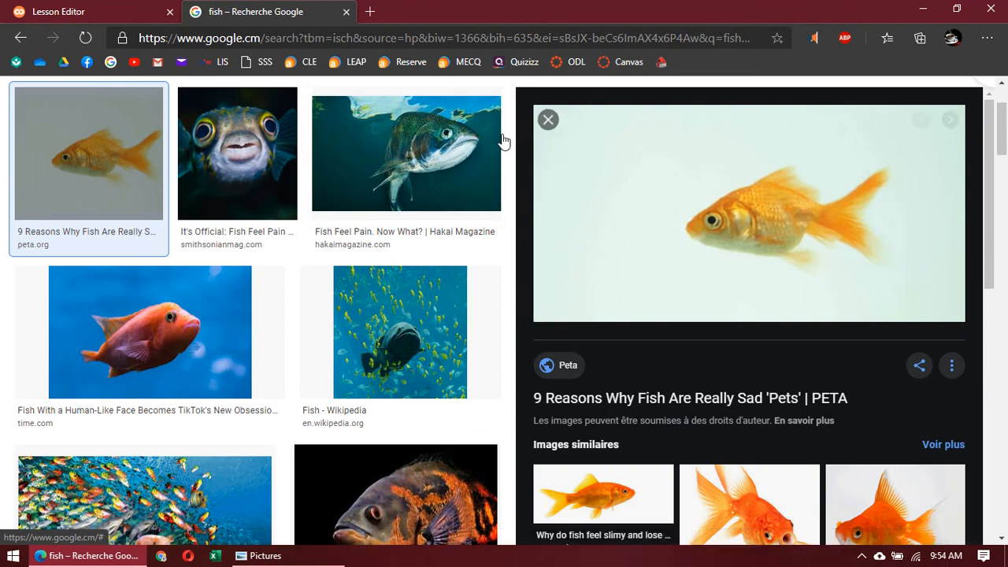
pyautogui.click(147, 189)
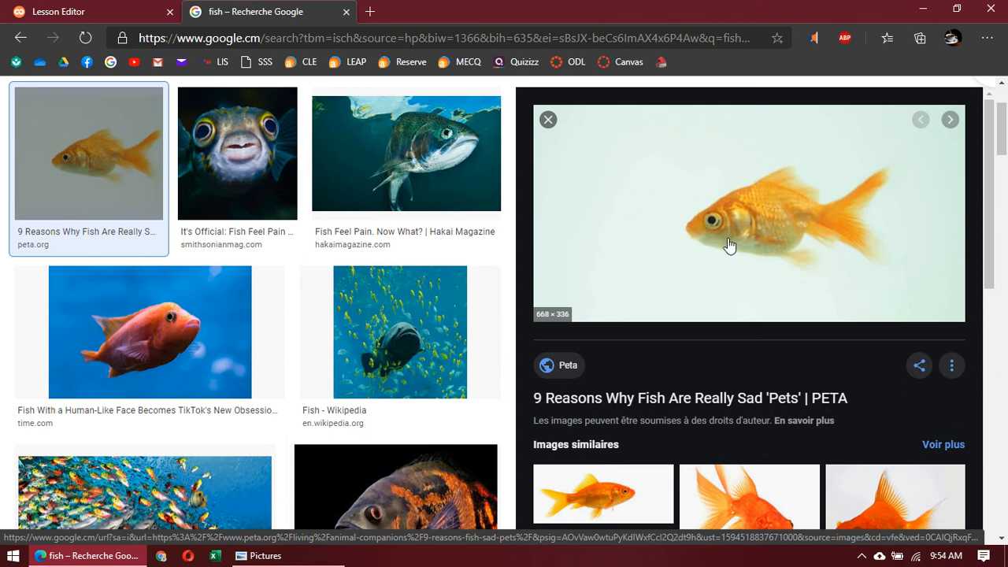
pyautogui.rightClick(710, 193)
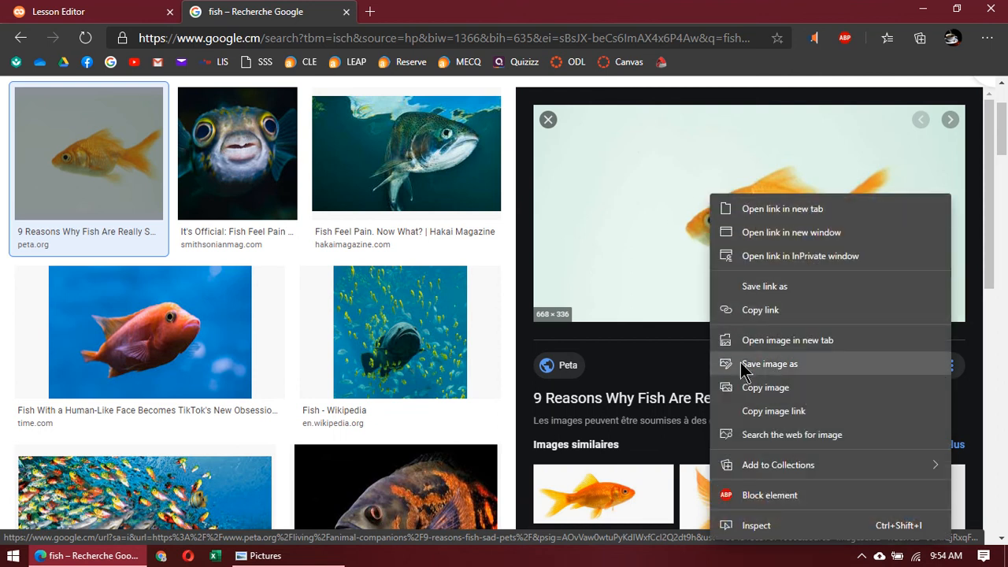
pyautogui.click(771, 411)
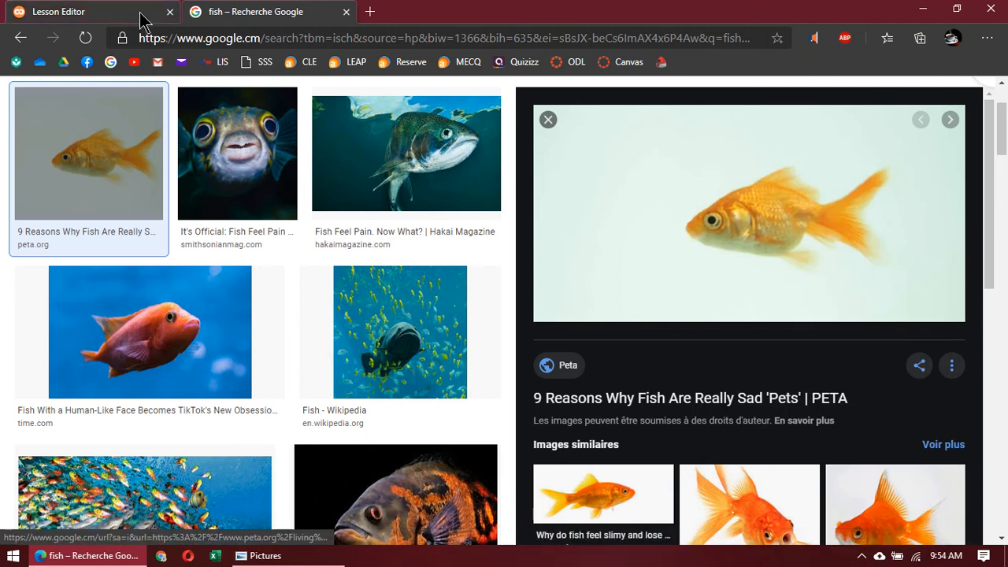
# Insert the goldfish picture from the copied image link into the middle of the Mass page description, with width 100 and constrained proportions.
pyautogui.click(142, 17)
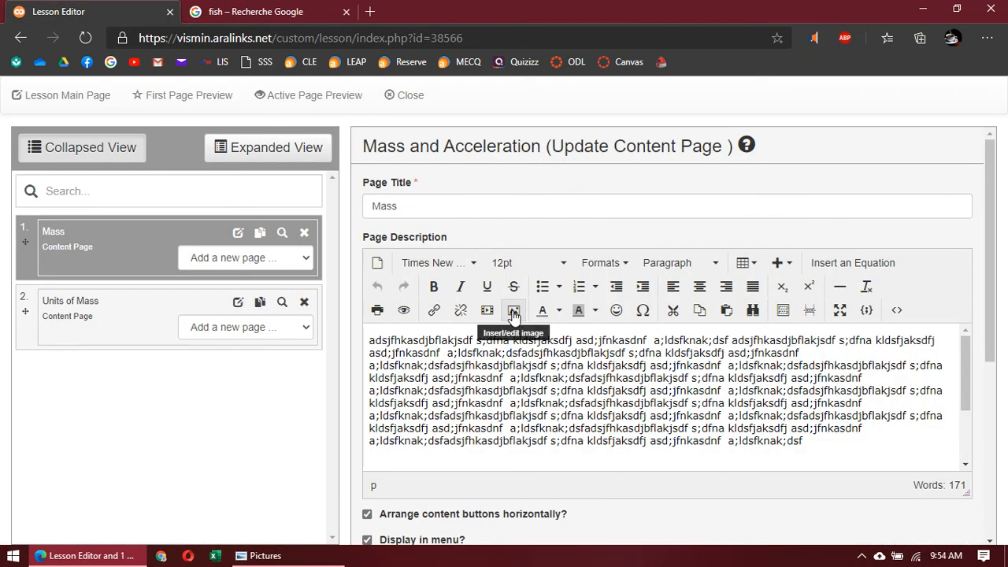
pyautogui.click(617, 377)
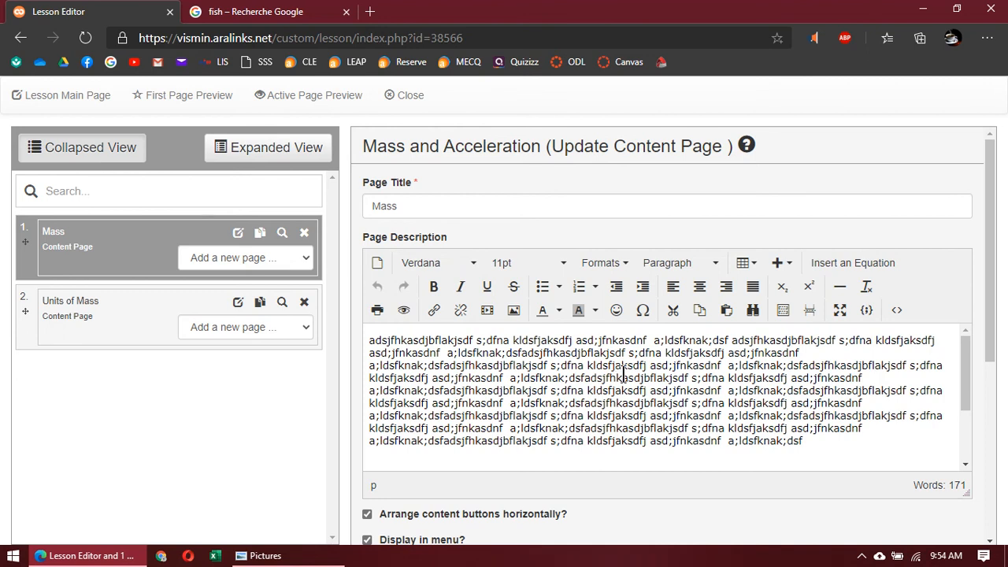
pyautogui.click(514, 309)
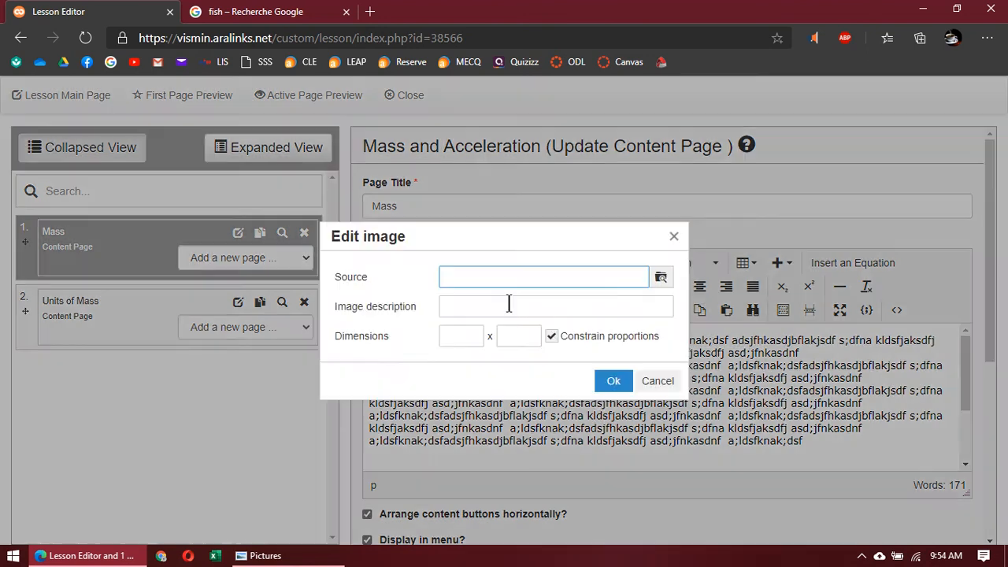
pyautogui.rightClick(589, 278)
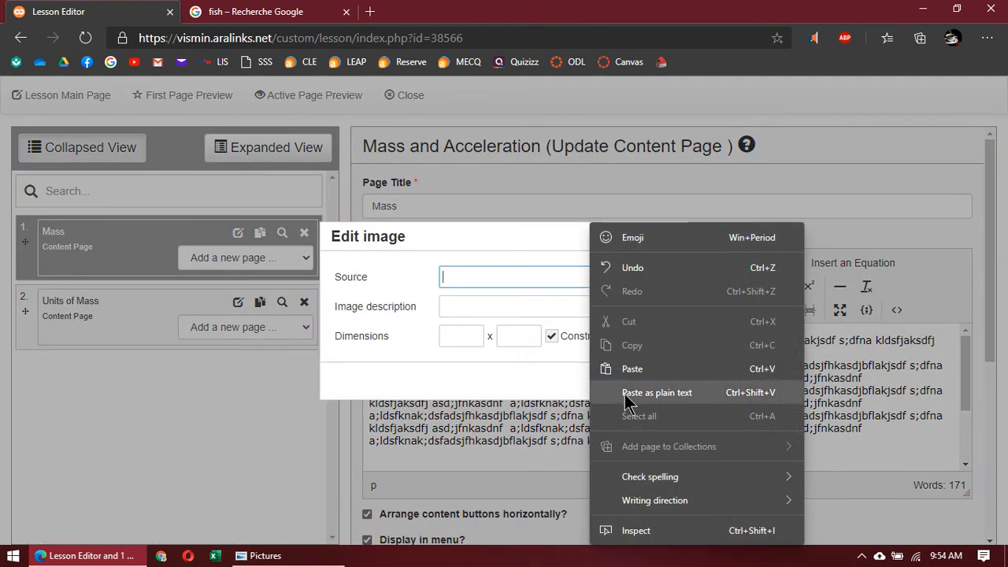
pyautogui.click(624, 392)
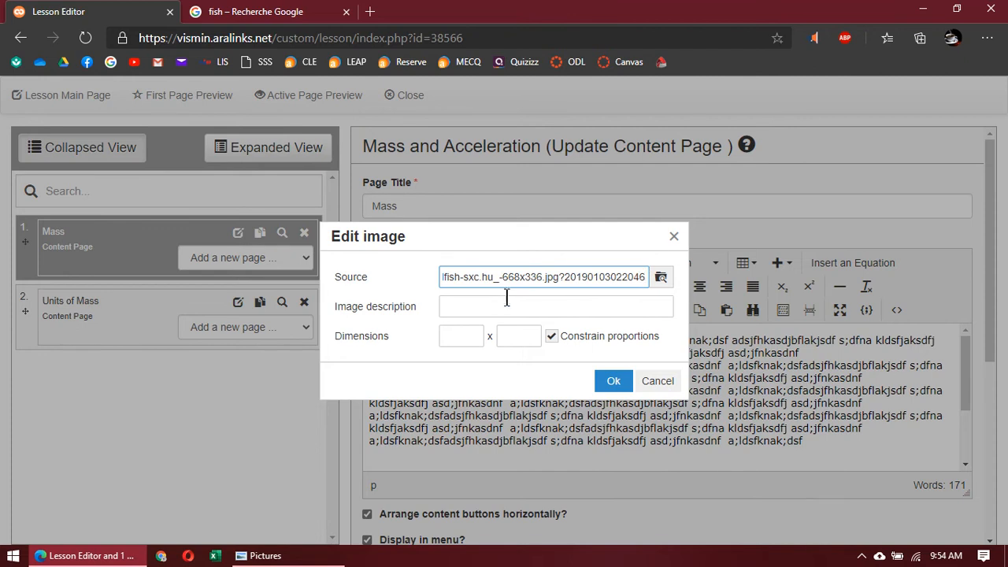
pyautogui.click(457, 338)
pyautogui.write('1')
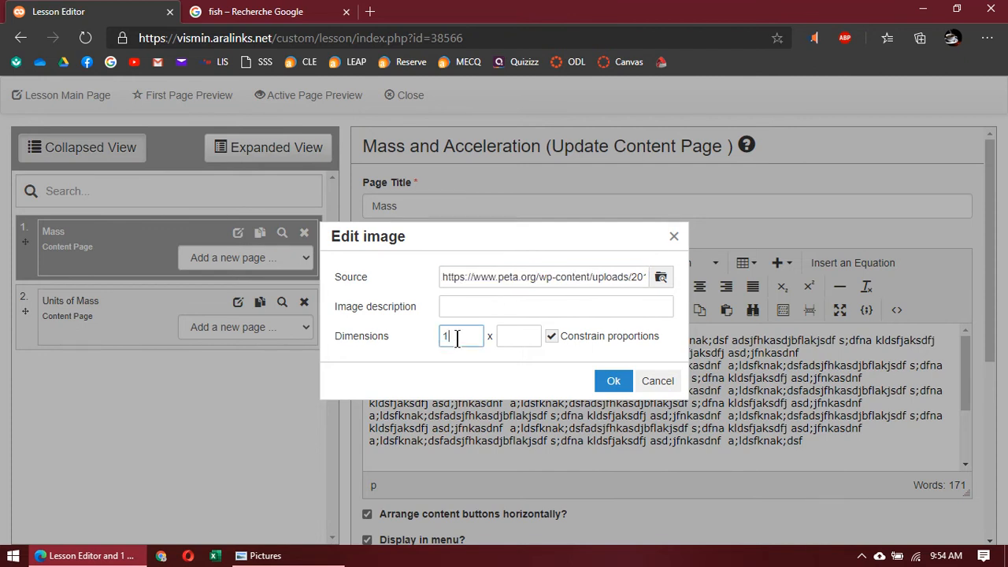
pyautogui.write('00')
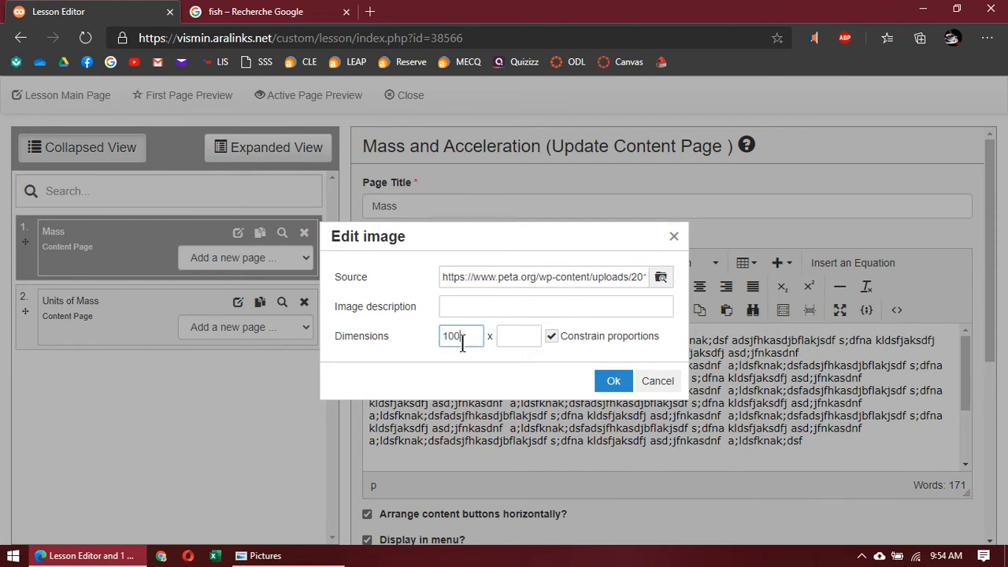
pyautogui.click(614, 381)
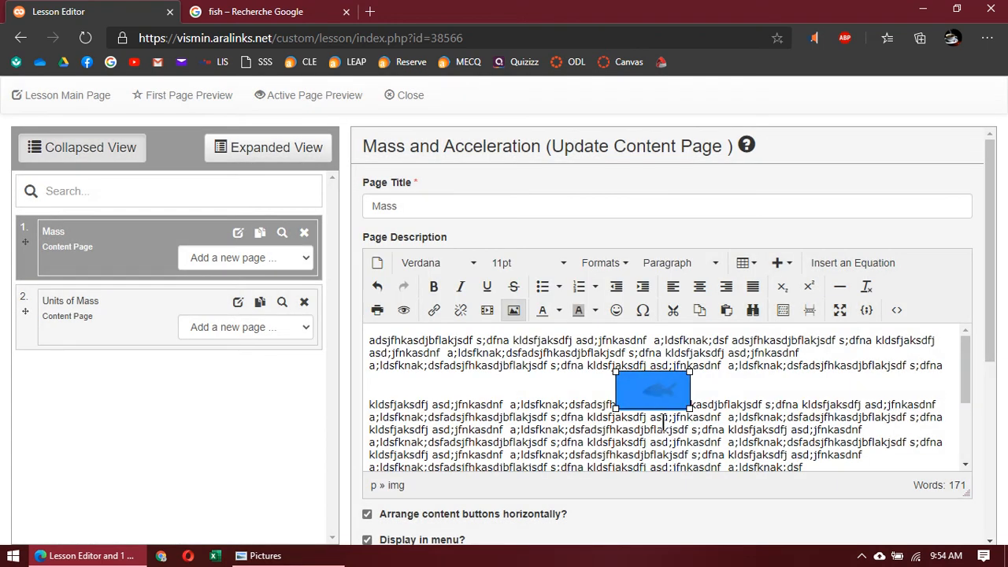
pyautogui.click(663, 418)
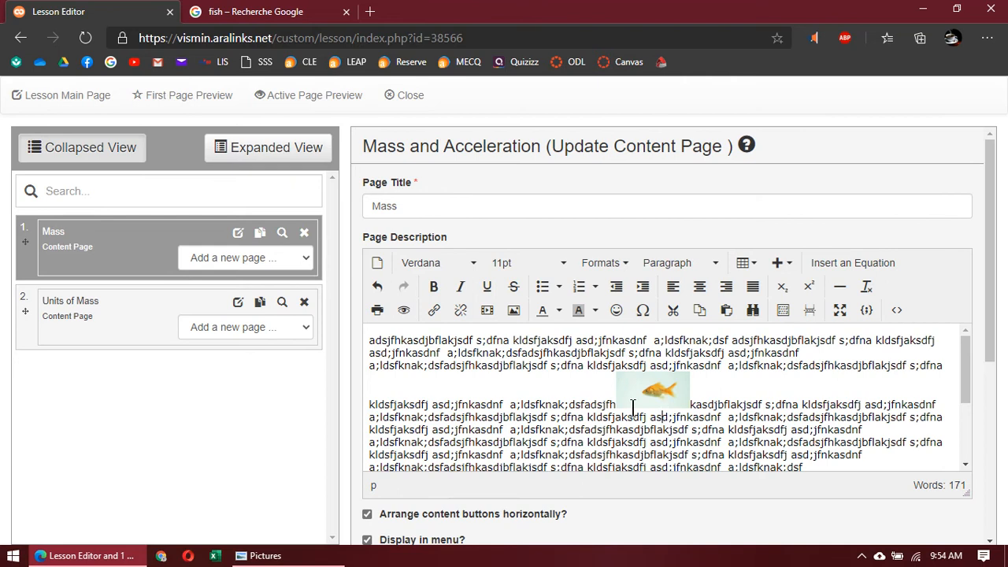
# Save the updated Mass content page and open the active page preview.
pyautogui.scroll(-2, 409, 417)
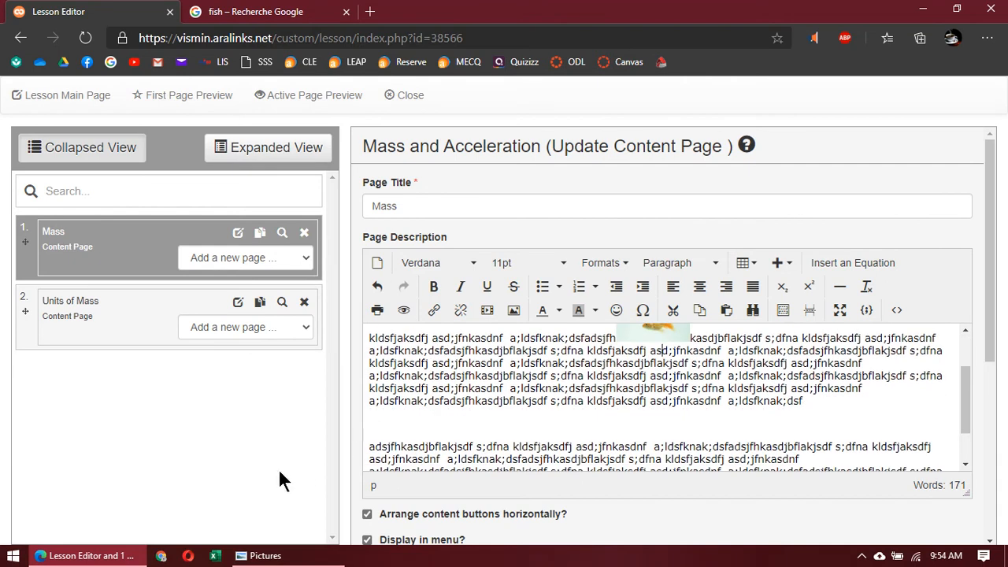
pyautogui.moveTo(984, 293); pyautogui.dragTo(990, 508)
pyautogui.click(393, 531)
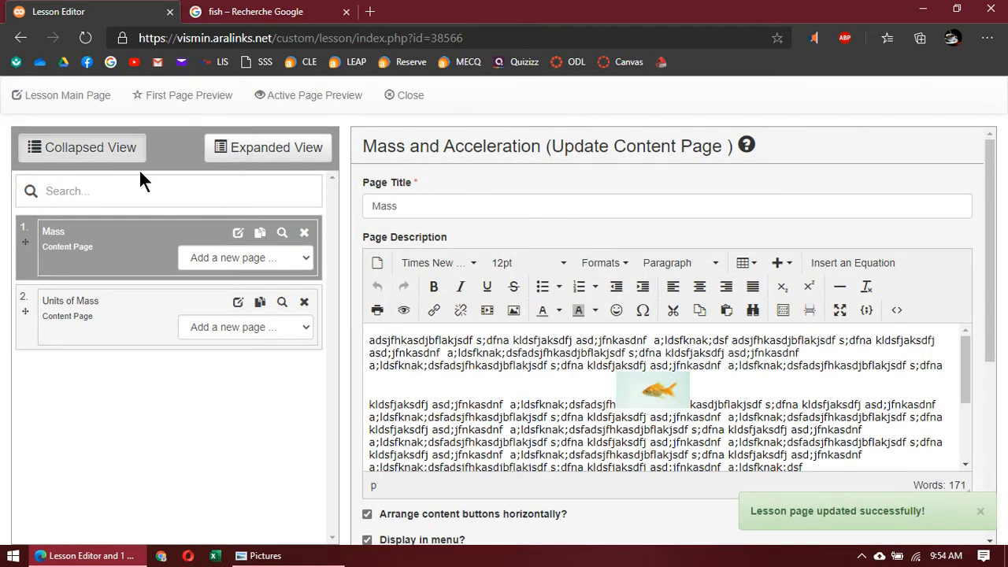
pyautogui.click(272, 95)
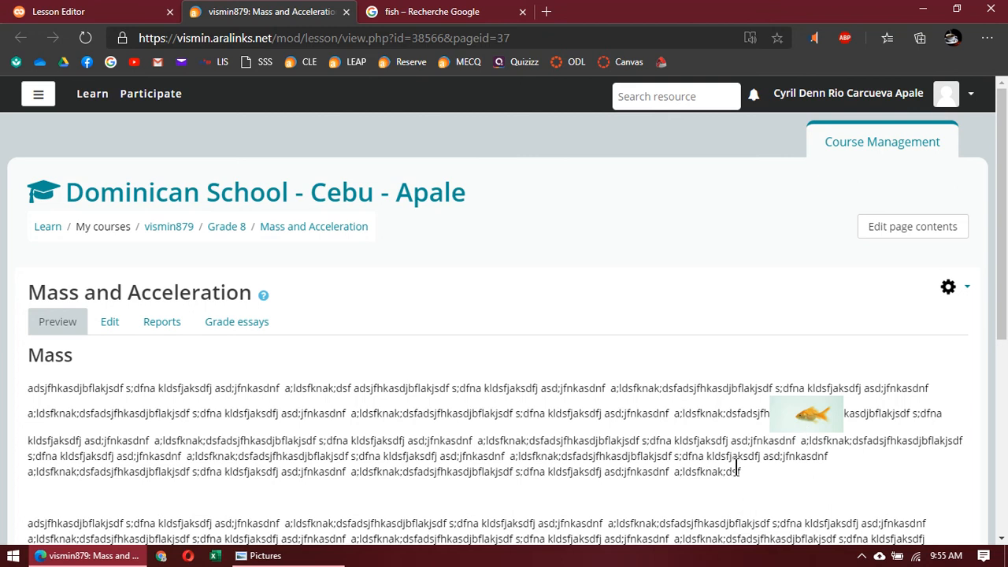
# Close the fish image search and the Mass and Acceleration preview to return to the Lesson Editor.
pyautogui.click(413, 18)
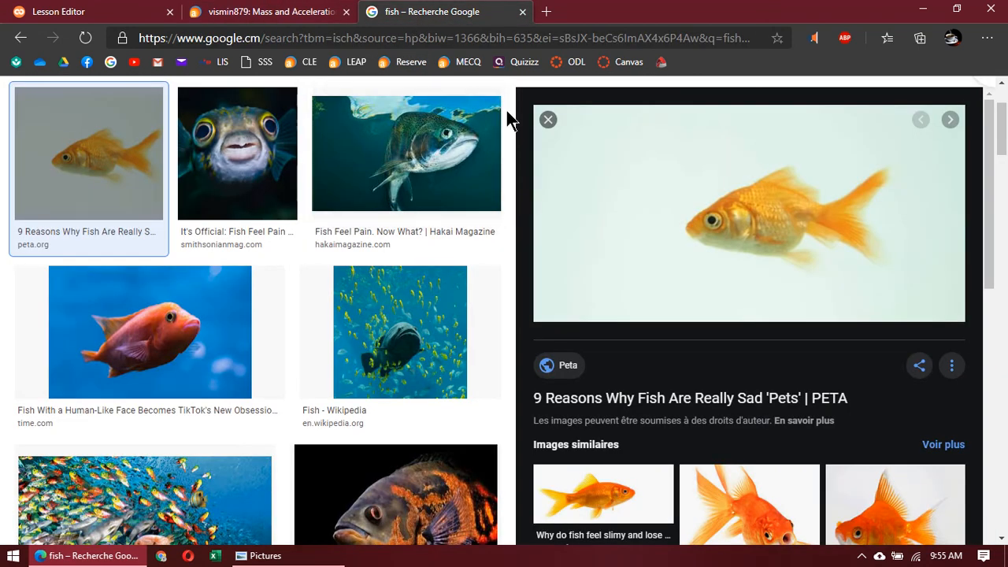
pyautogui.click(547, 121)
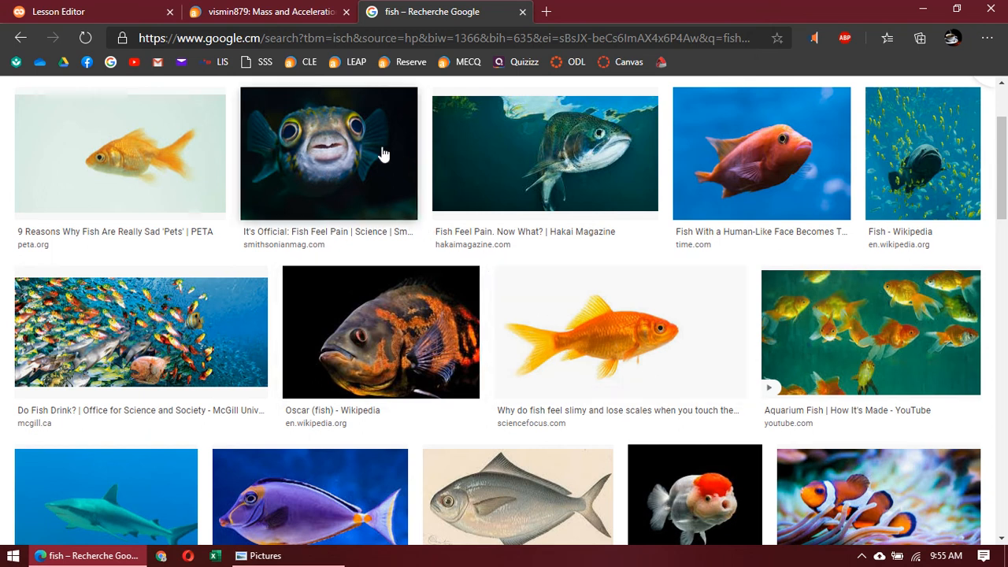
pyautogui.click(521, 13)
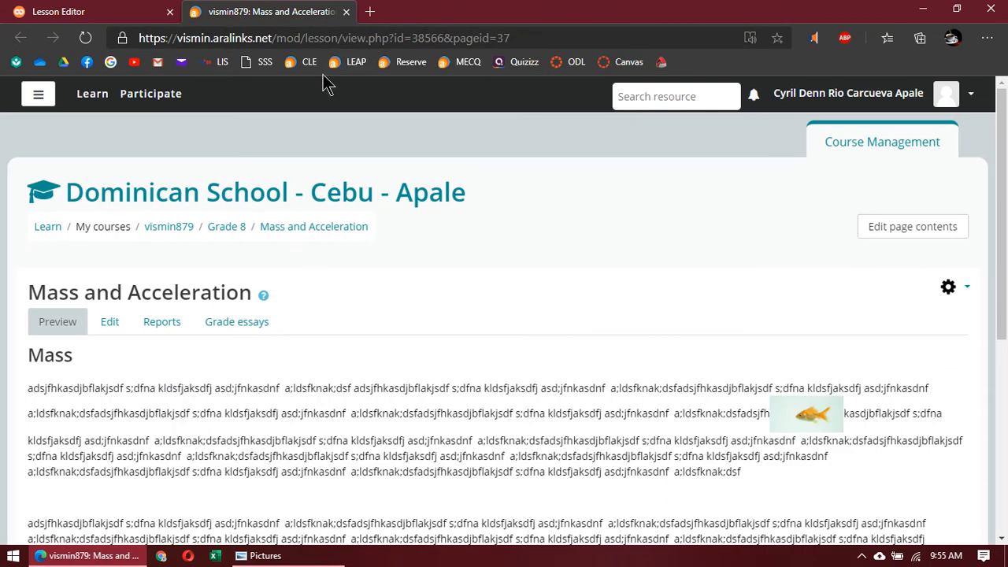
pyautogui.click(345, 12)
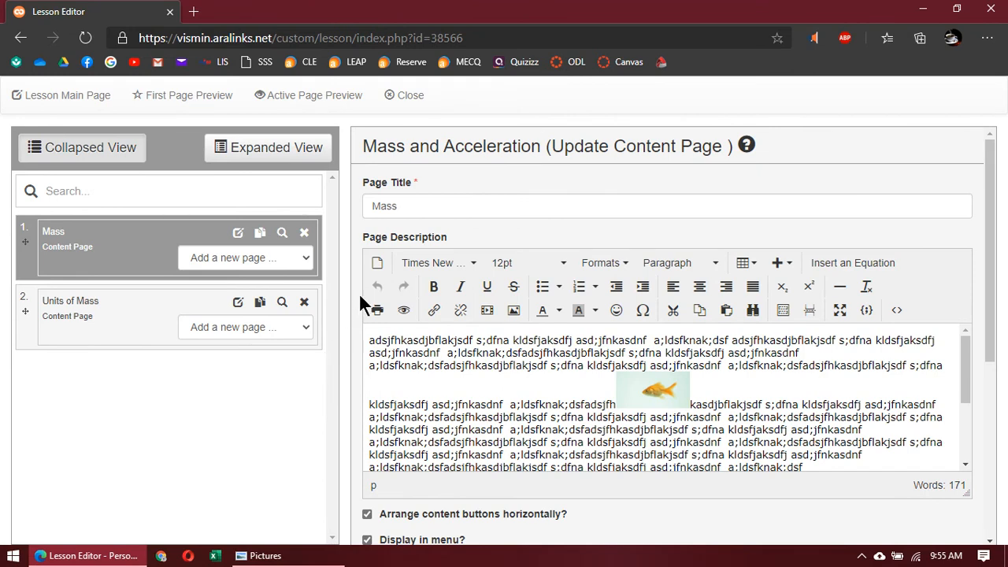
# Examine the Coat_of_Arms_of_the_Dominican_Order file details in the Pictures folder and return to the Lesson Editor in Edge.
pyautogui.click(265, 555)
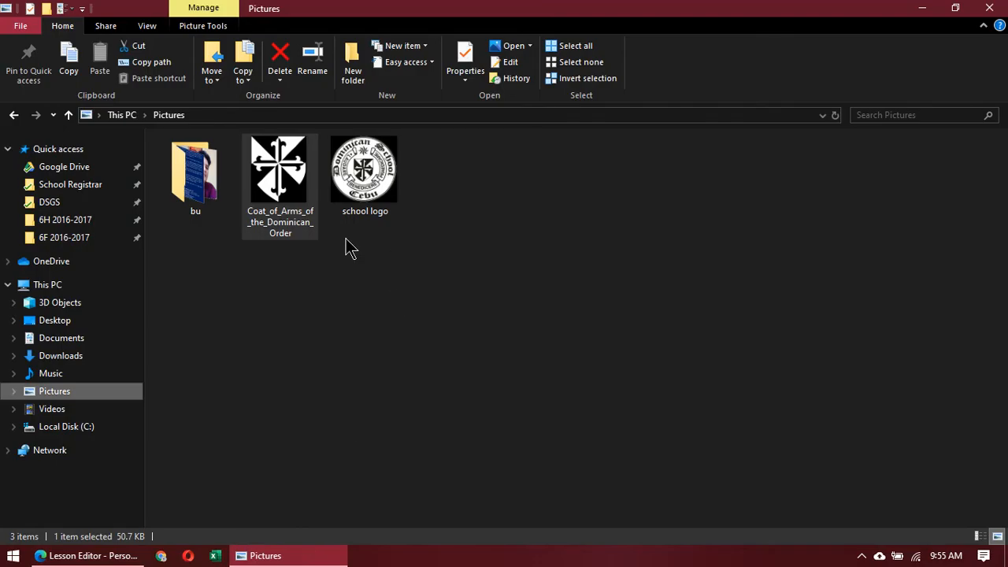
pyautogui.click(283, 197)
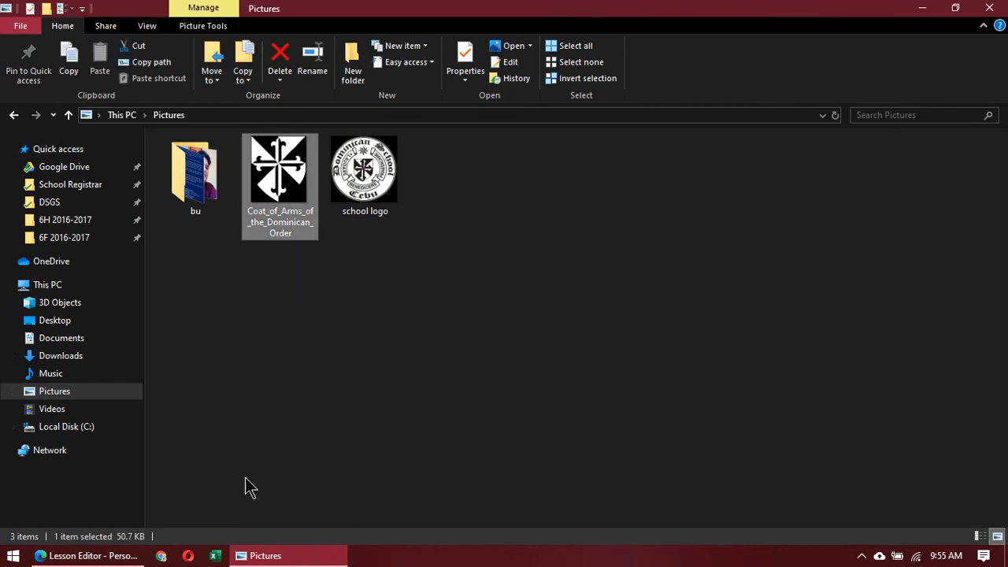
pyautogui.moveTo(93, 559)
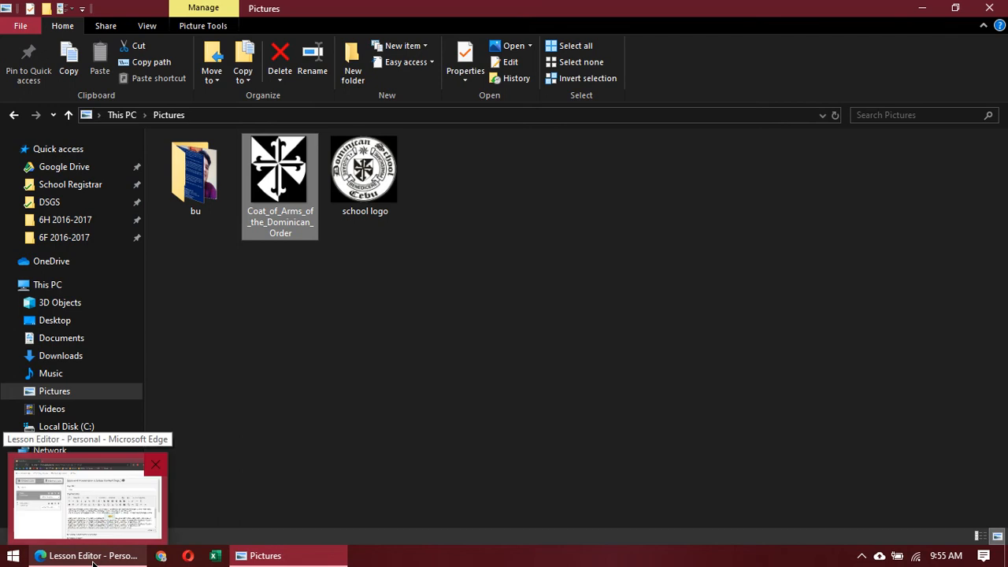
pyautogui.click(93, 556)
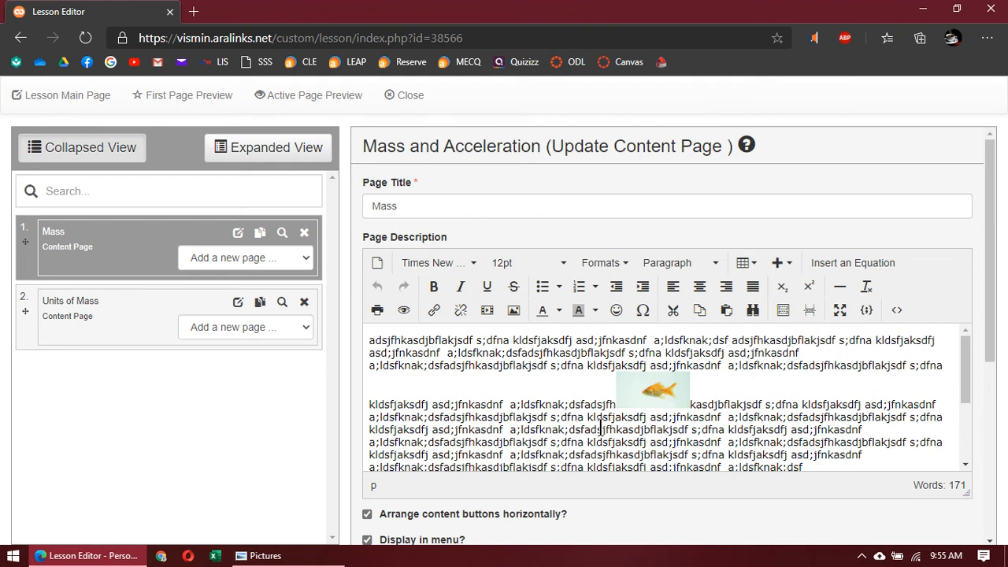
pyautogui.click(260, 556)
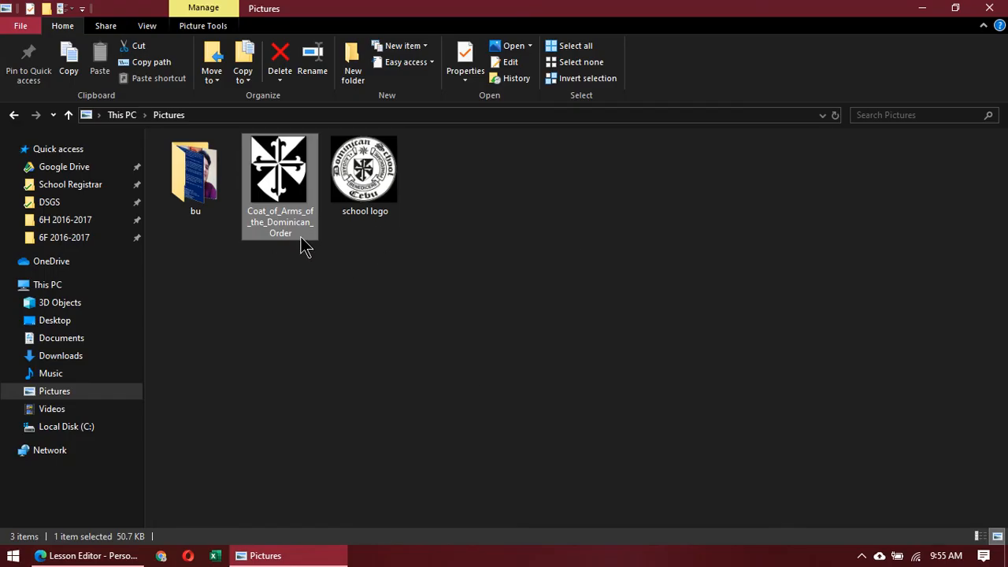
pyautogui.moveTo(304, 241)
pyautogui.moveTo(291, 216)
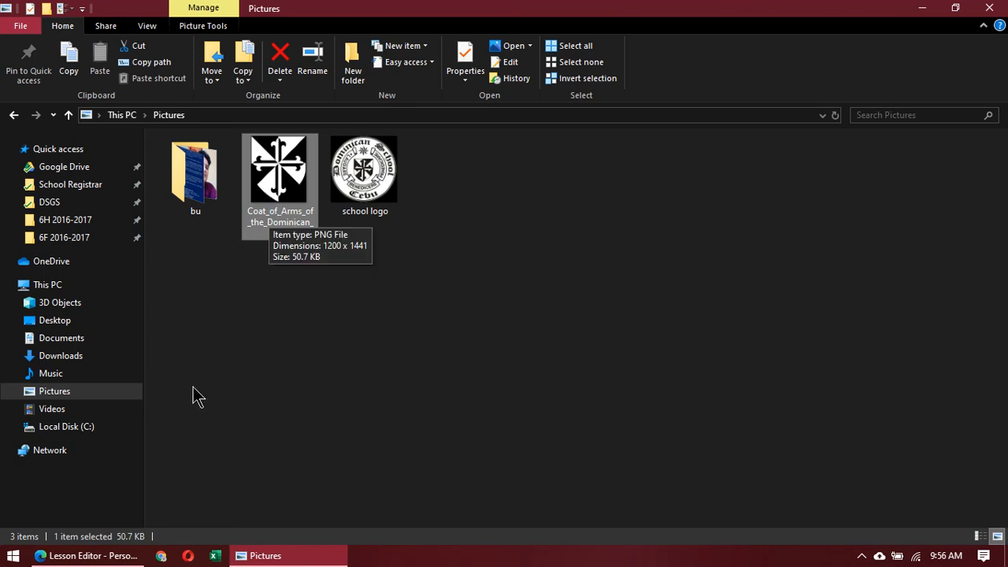
pyautogui.moveTo(104, 562)
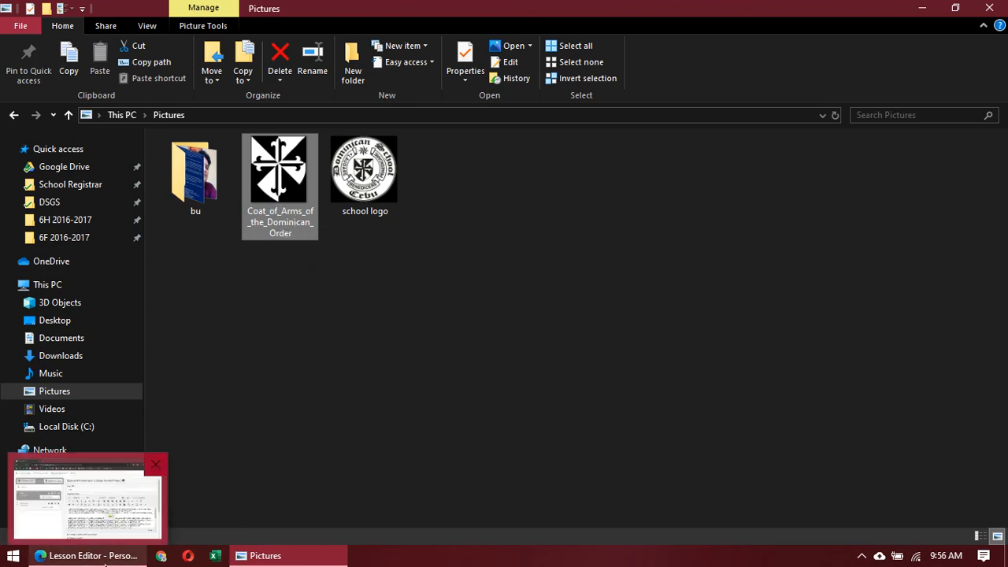
pyautogui.click(105, 561)
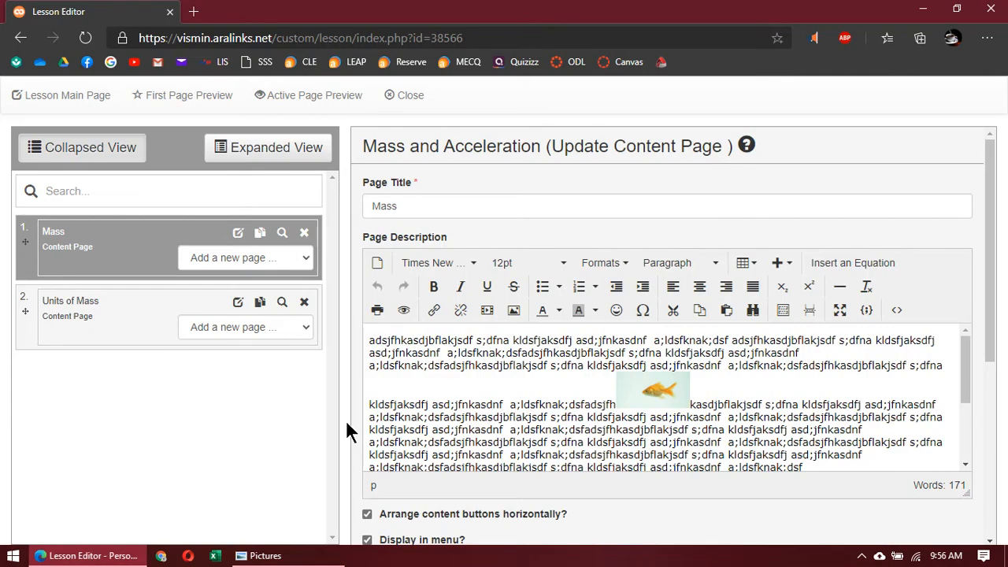
# Open Google Drive in a new tab, create a folder named "CLE images" in My Drive, and open that folder.
pyautogui.click(194, 14)
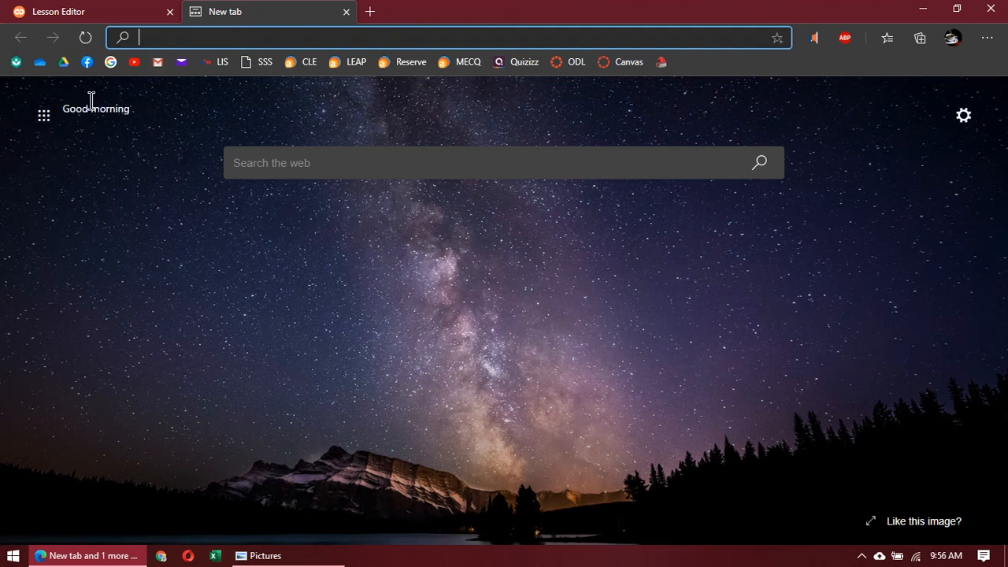
pyautogui.click(65, 68)
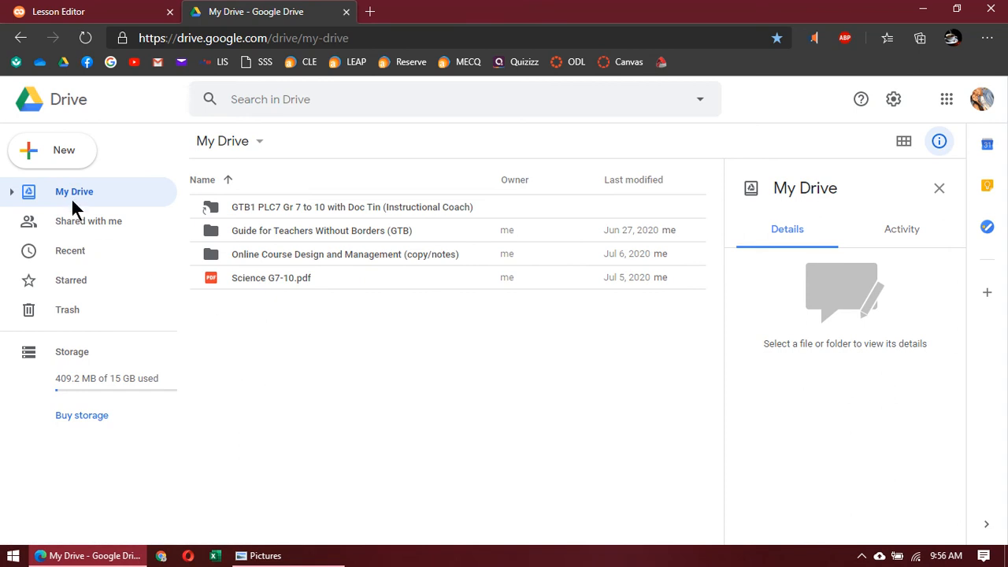
pyautogui.rightClick(272, 349)
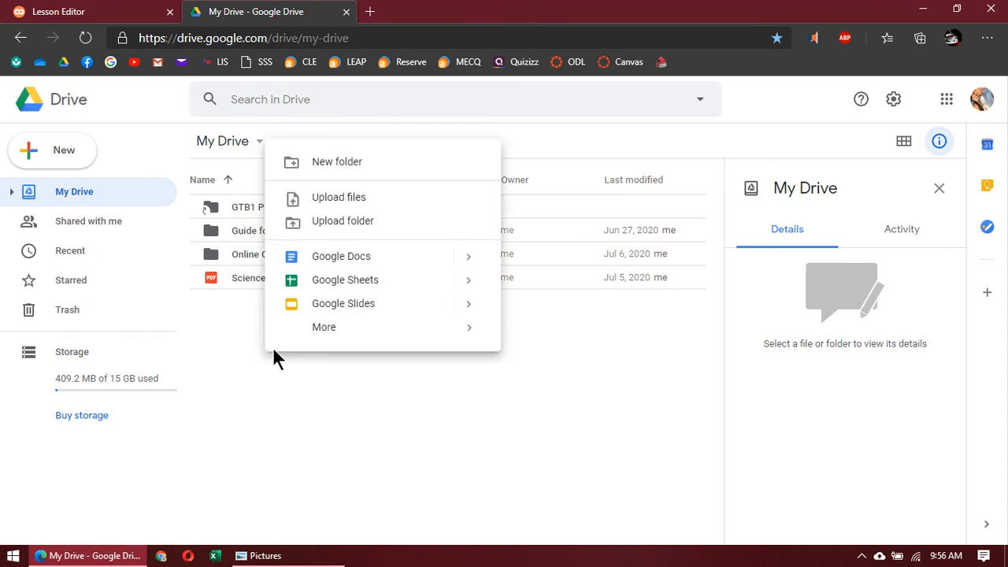
pyautogui.click(334, 163)
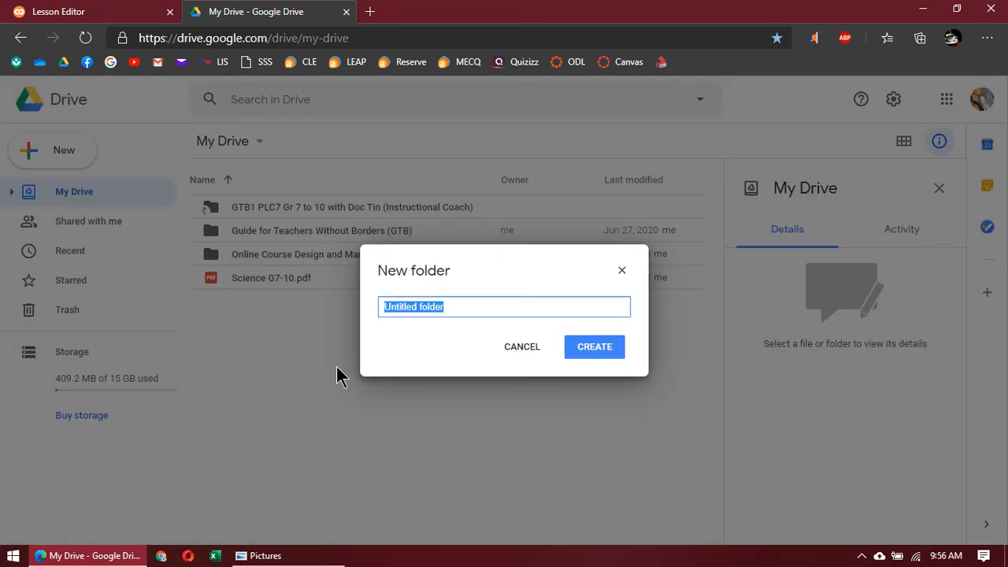
pyautogui.write('CLE images')
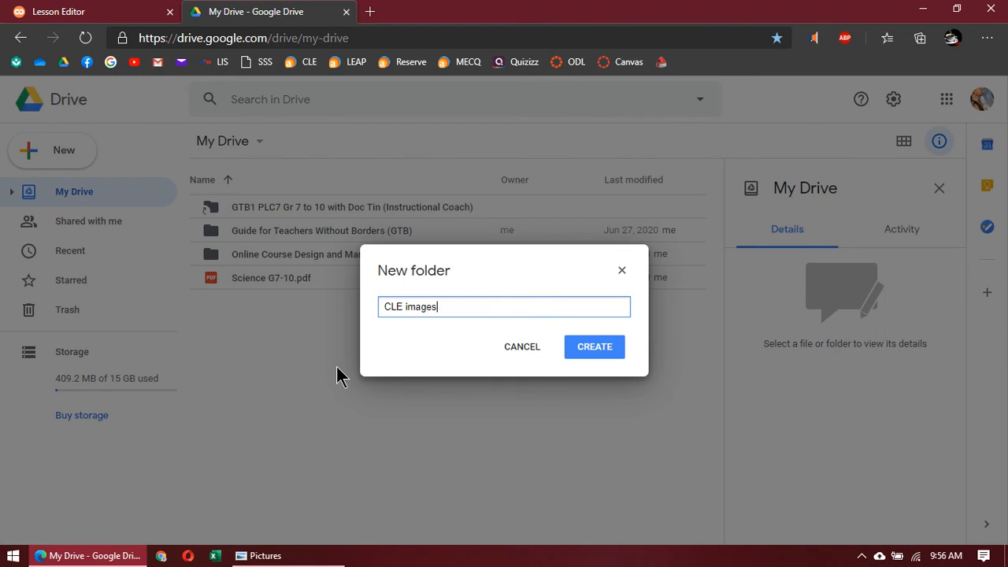
pyautogui.press('Return')
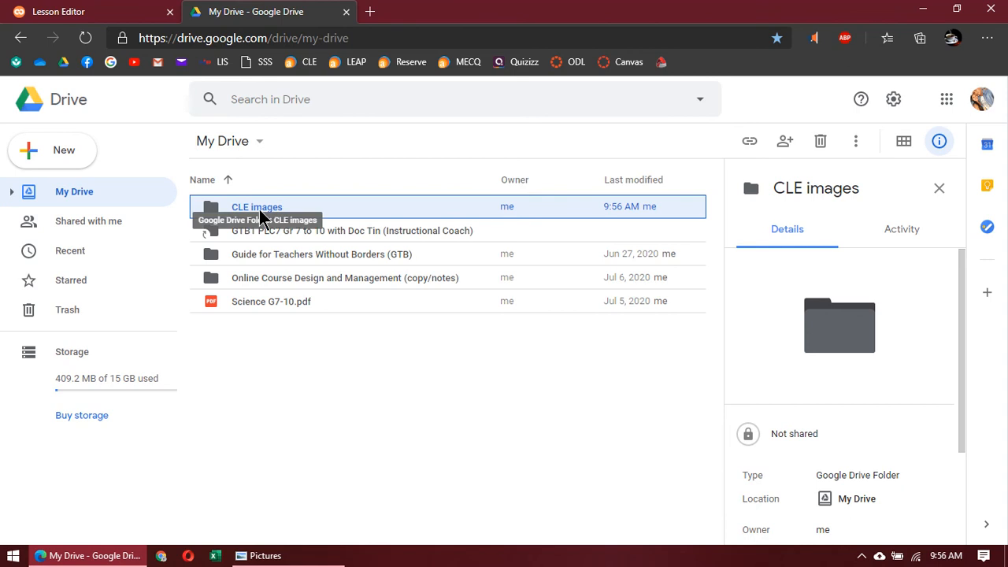
pyautogui.doubleClick(259, 208)
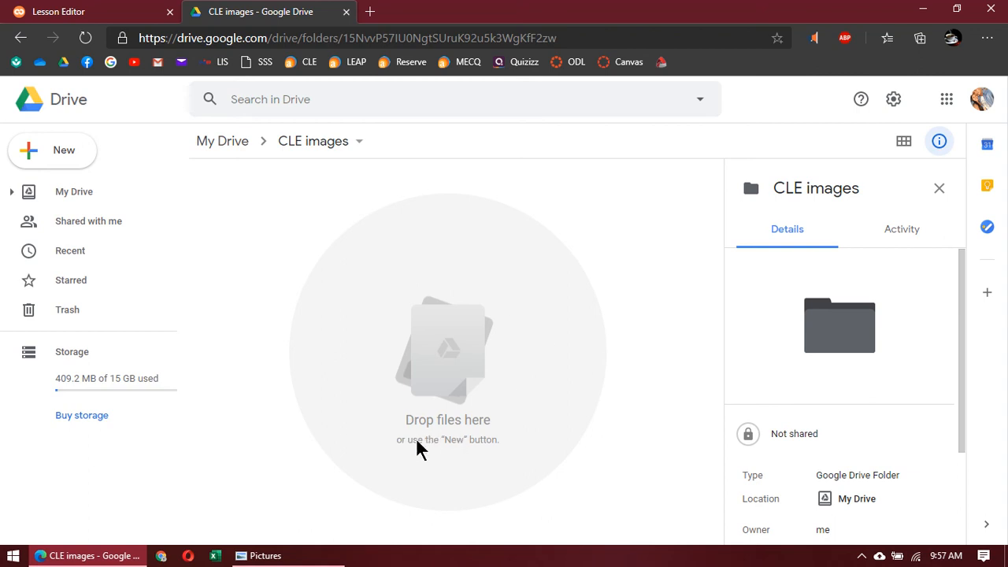
# Upload Coat_of_Arms_of_the_Dominican_Order from the Pictures folder to the CLE images folder in Drive and select the uploaded file.
pyautogui.click(283, 556)
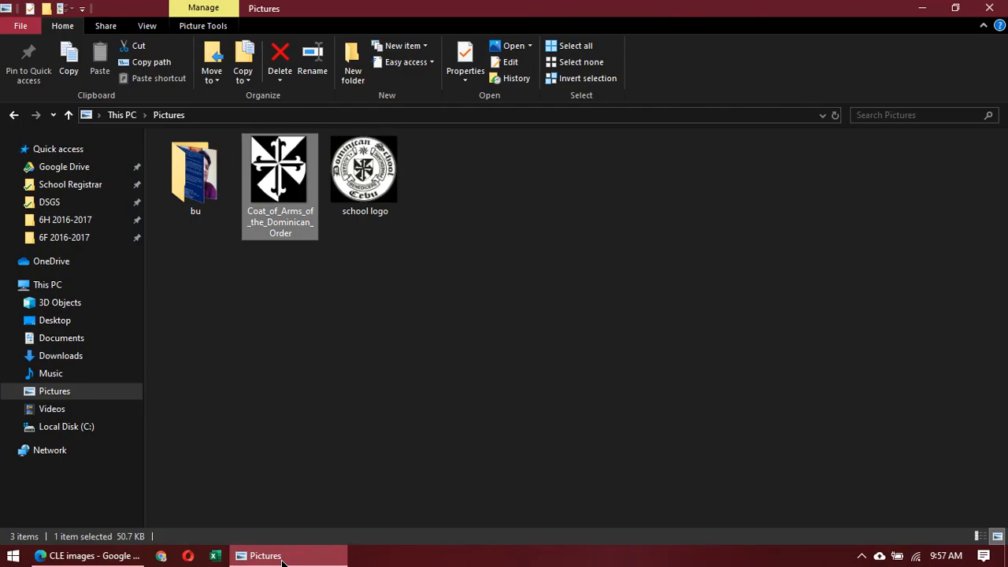
pyautogui.click(288, 273)
pyautogui.moveTo(282, 187); pyautogui.dragTo(476, 373)
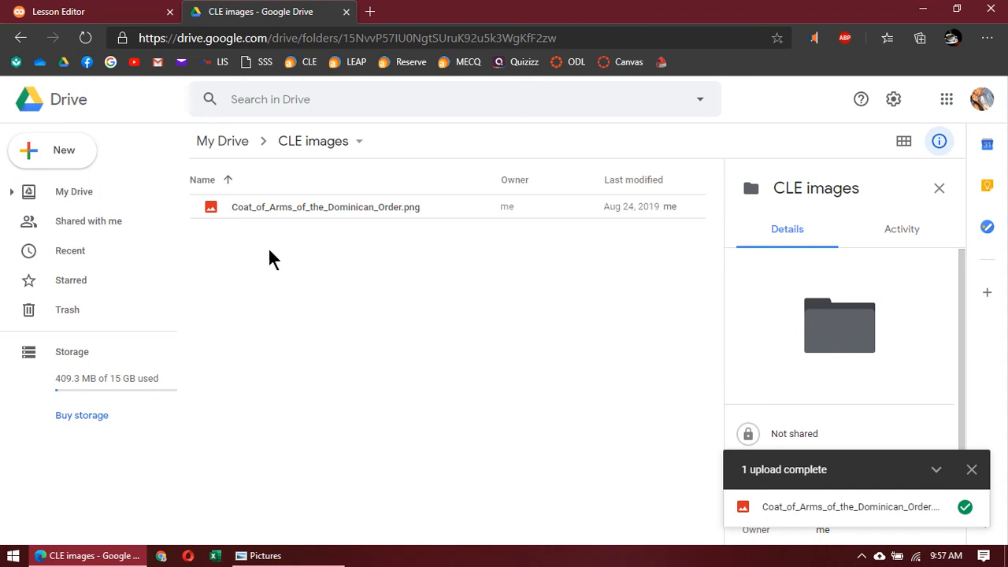
pyautogui.click(287, 208)
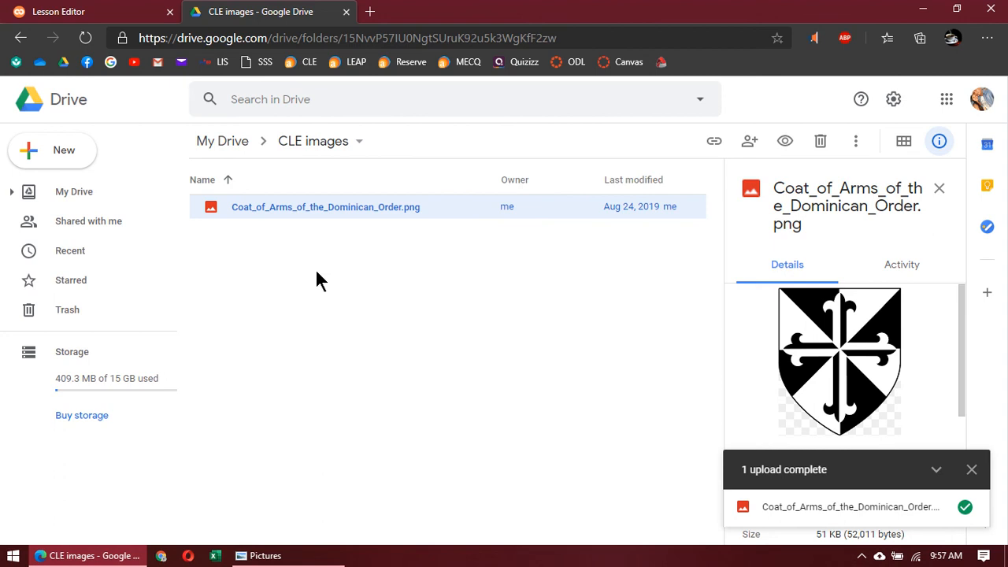
# Open the sharing settings of Coat_of_Arms_of_the_Dominican_Order.png and change its link access to anyone with the link.
pyautogui.rightClick(261, 209)
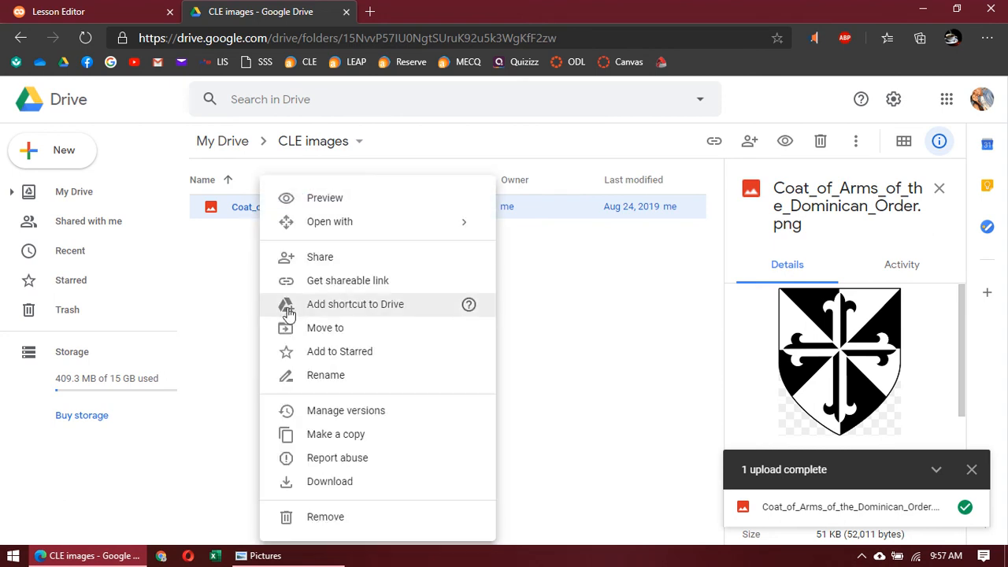
pyautogui.click(322, 259)
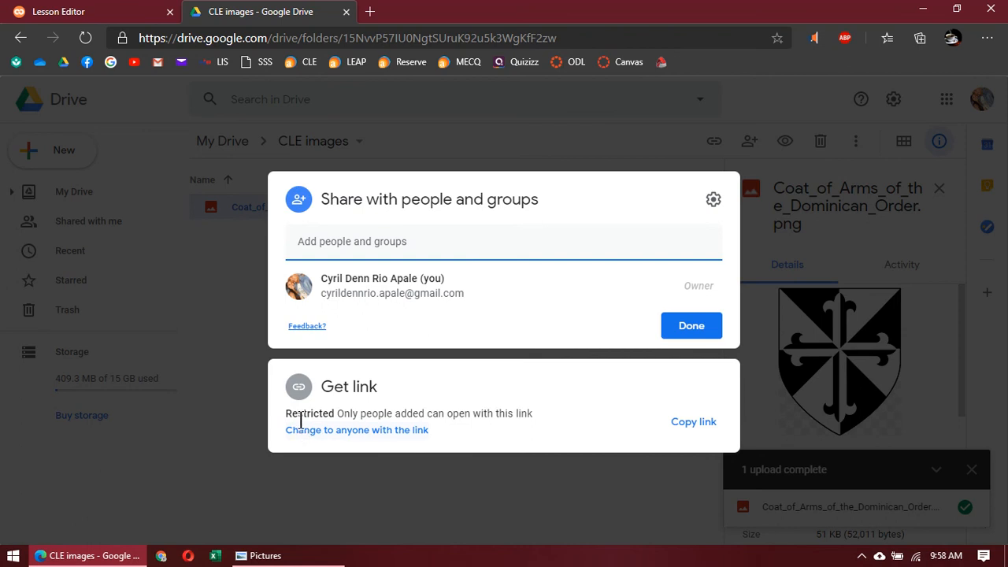
pyautogui.click(302, 433)
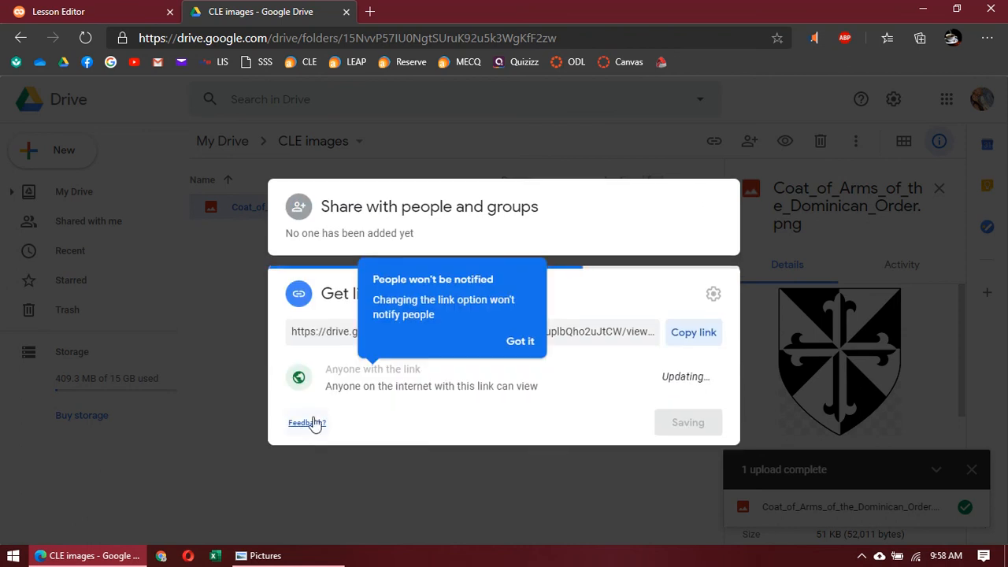
pyautogui.click(513, 325)
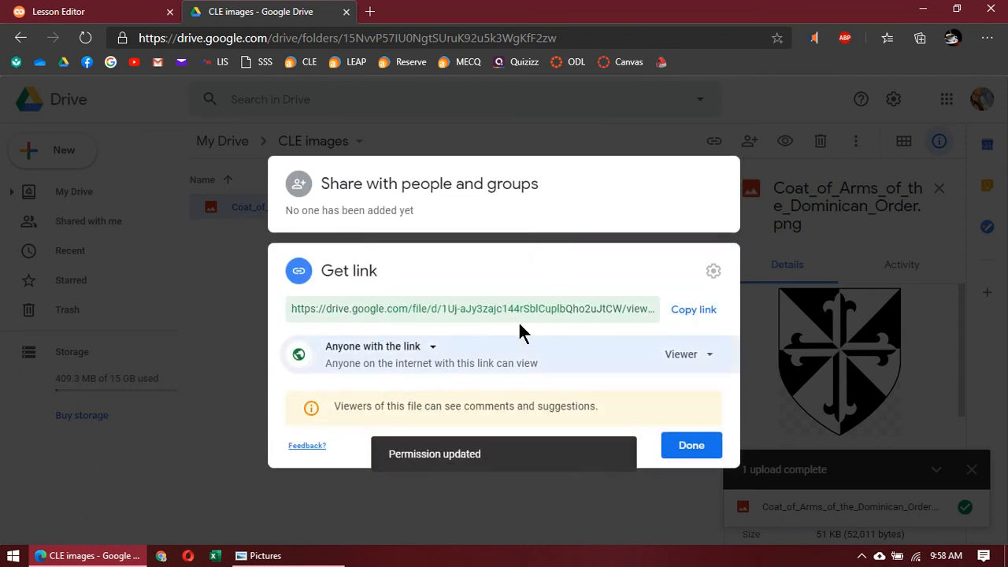
# Switch the image's link access to Restricted and set it back to Anyone with the link.
pyautogui.click(418, 352)
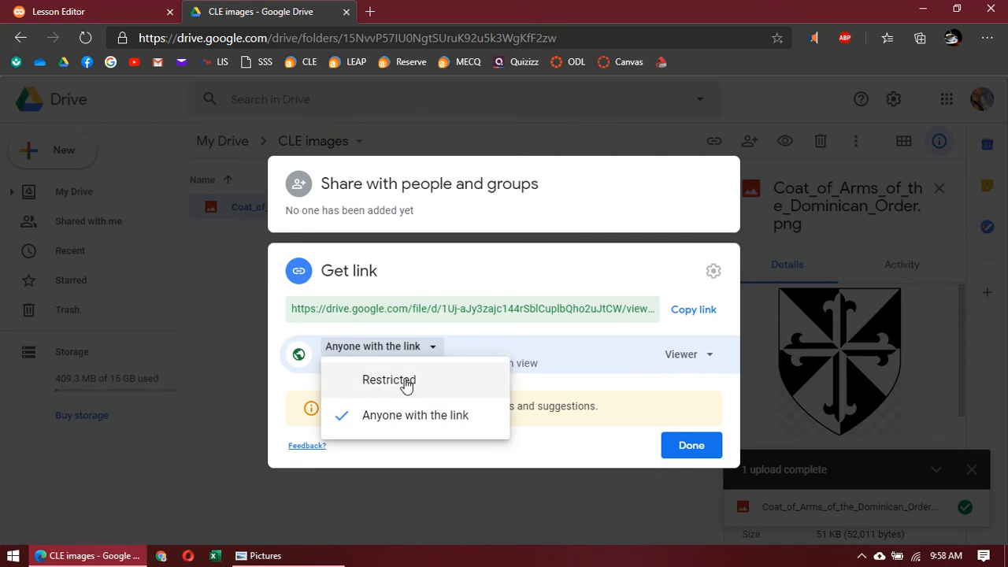
pyautogui.click(408, 381)
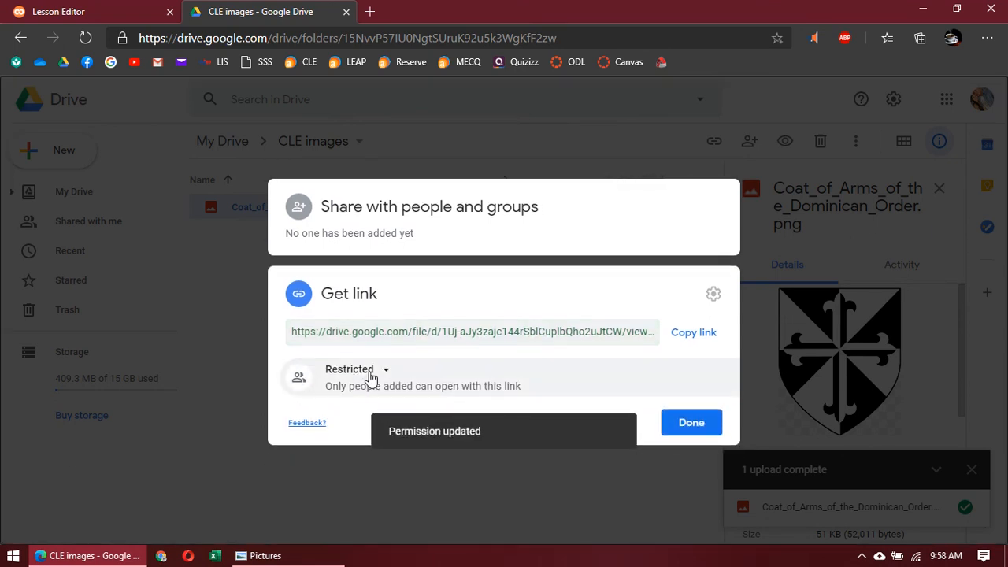
pyautogui.click(380, 371)
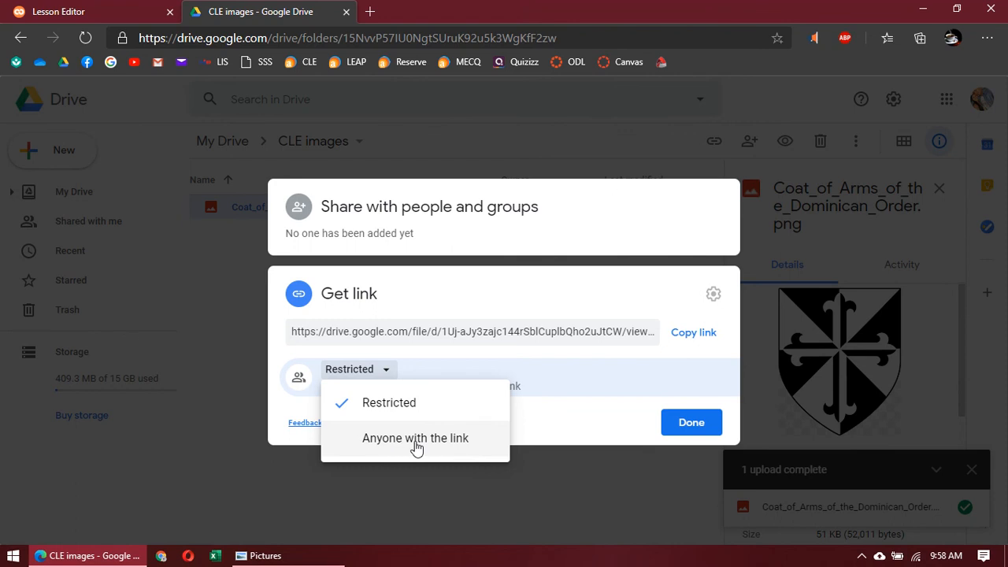
pyautogui.click(415, 441)
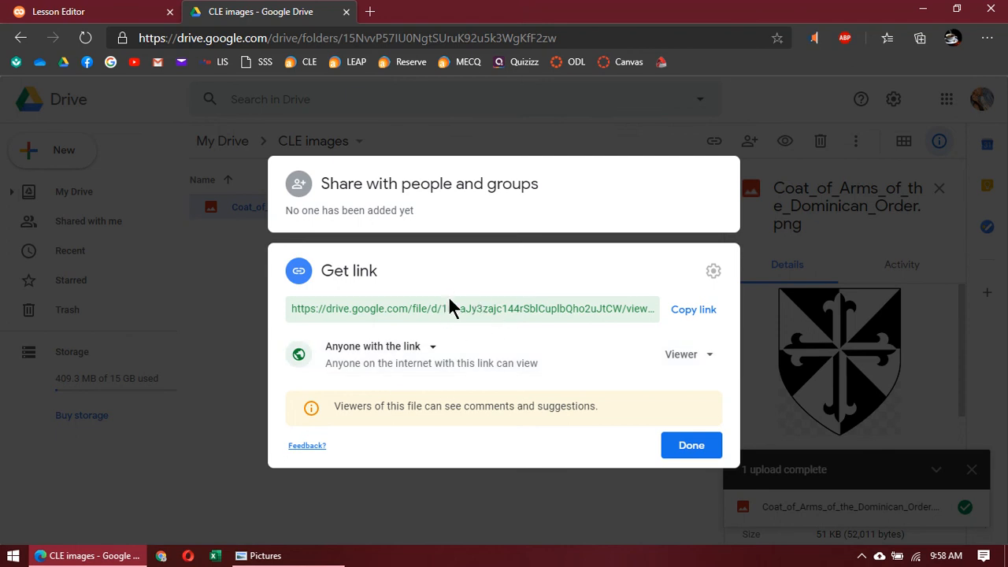
# Copy the image's share link and open it in a new browser tab to check the shared view.
pyautogui.click(426, 309)
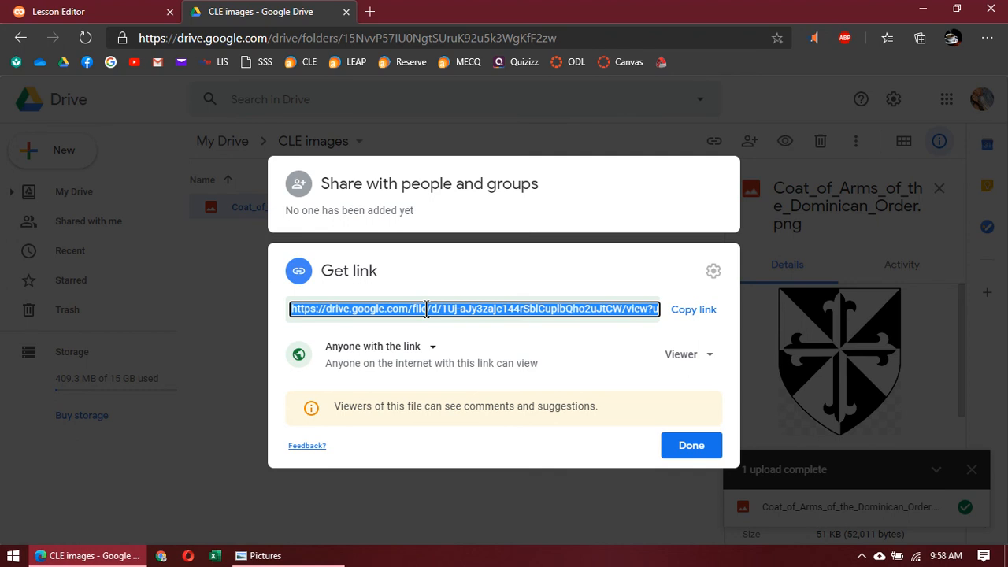
pyautogui.click(684, 313)
pyautogui.click(370, 11)
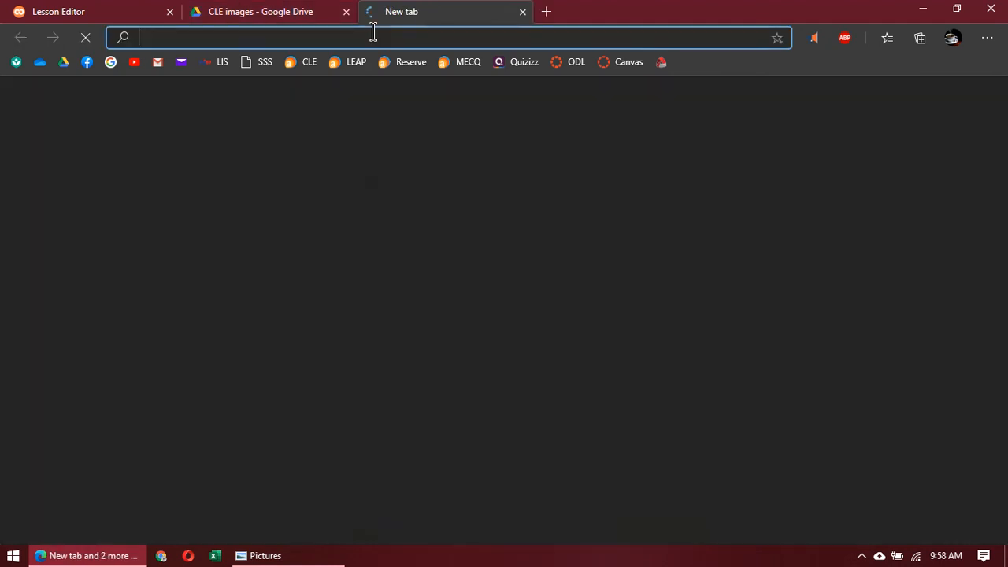
pyautogui.hotkey('ctrl', 'v')
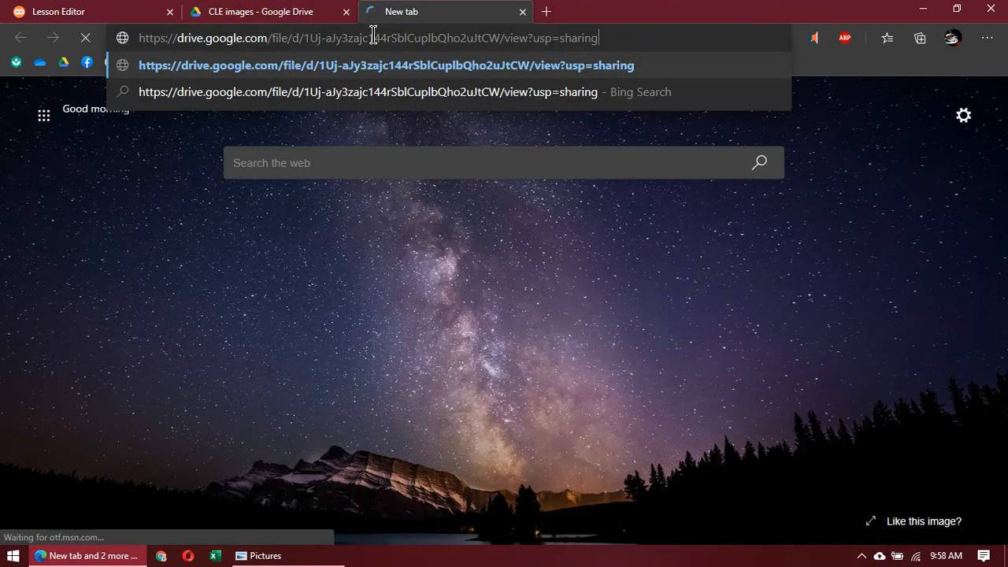
pyautogui.press('Return')
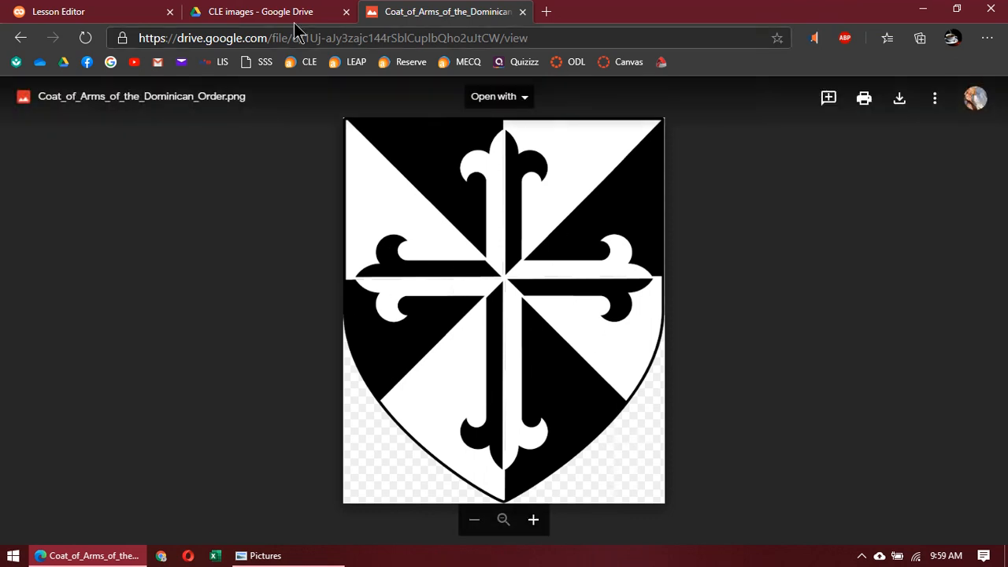
# Copy only the file ID between "/d/" and "/view" in the image's share link, and close the sharing dialog.
pyautogui.click(264, 12)
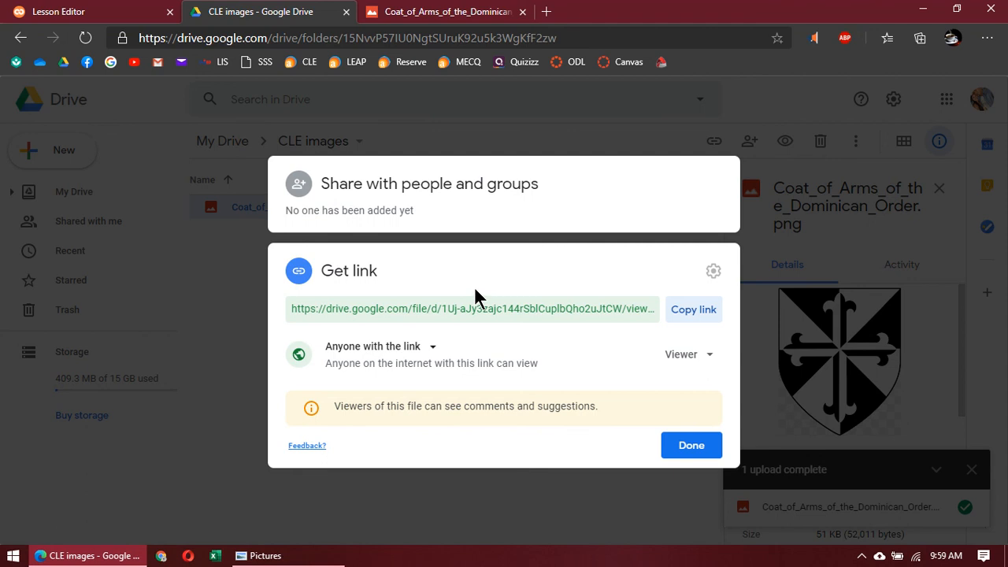
pyautogui.click(442, 313)
pyautogui.moveTo(442, 313); pyautogui.dragTo(622, 312)
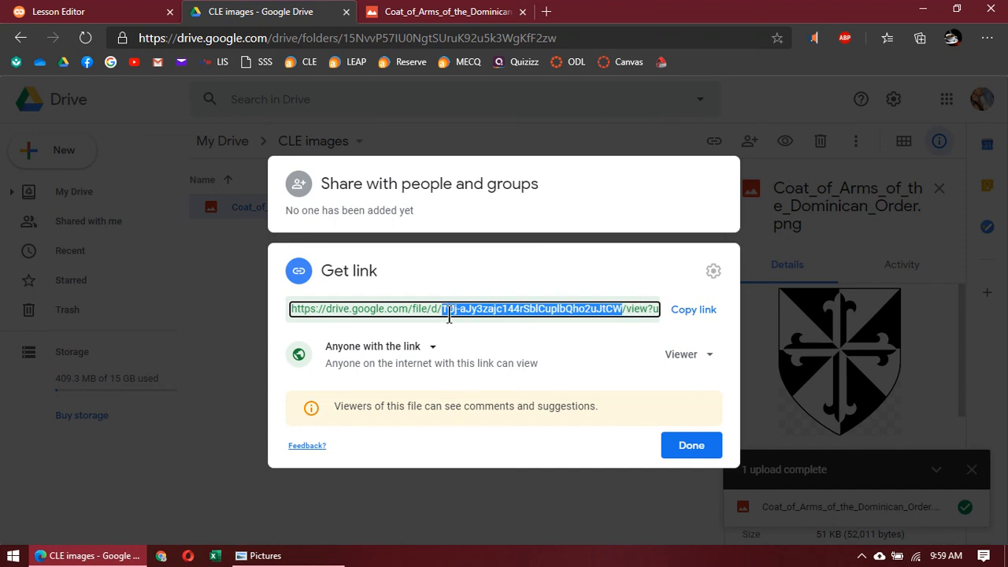
pyautogui.rightClick(505, 310)
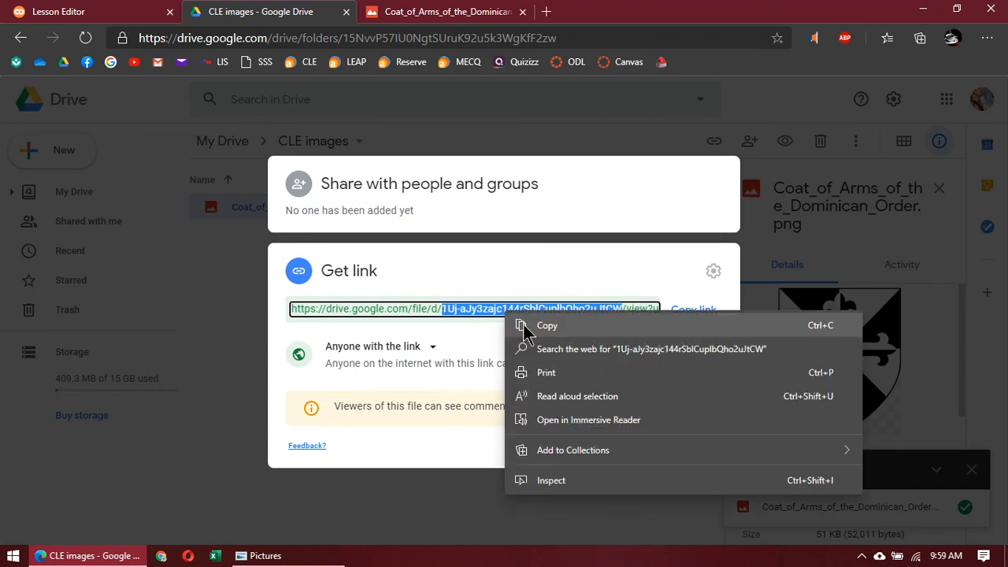
pyautogui.click(524, 326)
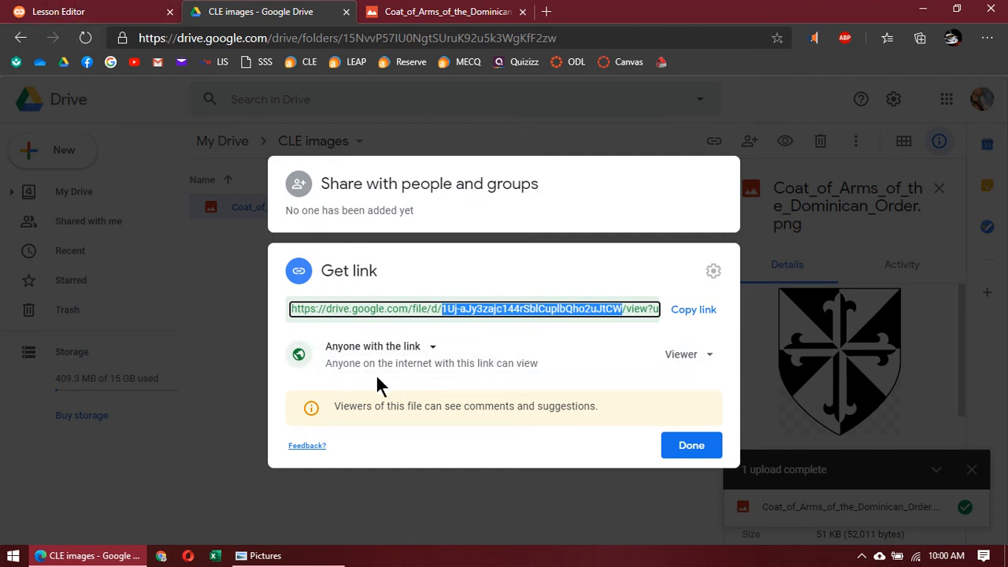
pyautogui.click(110, 12)
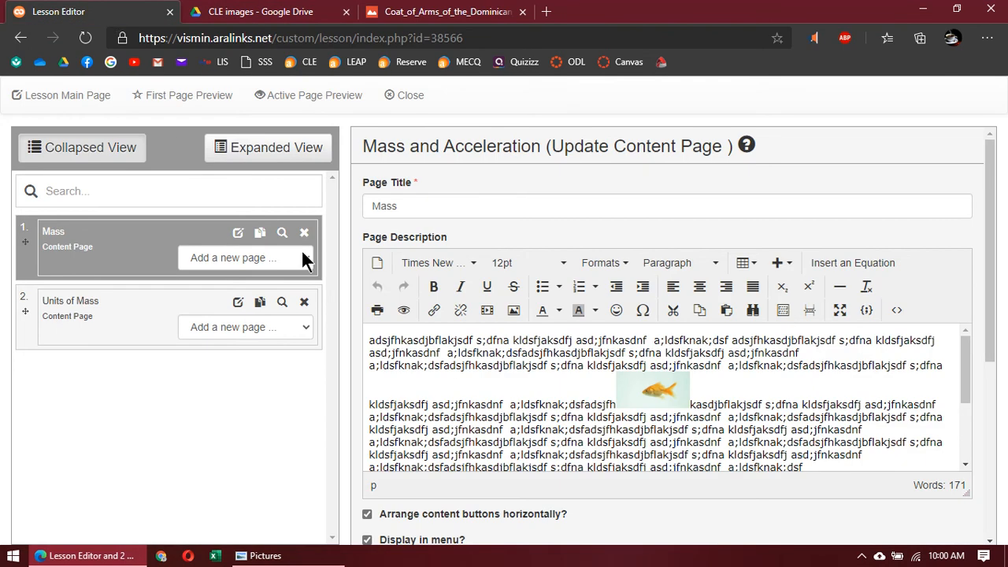
pyautogui.click(260, 14)
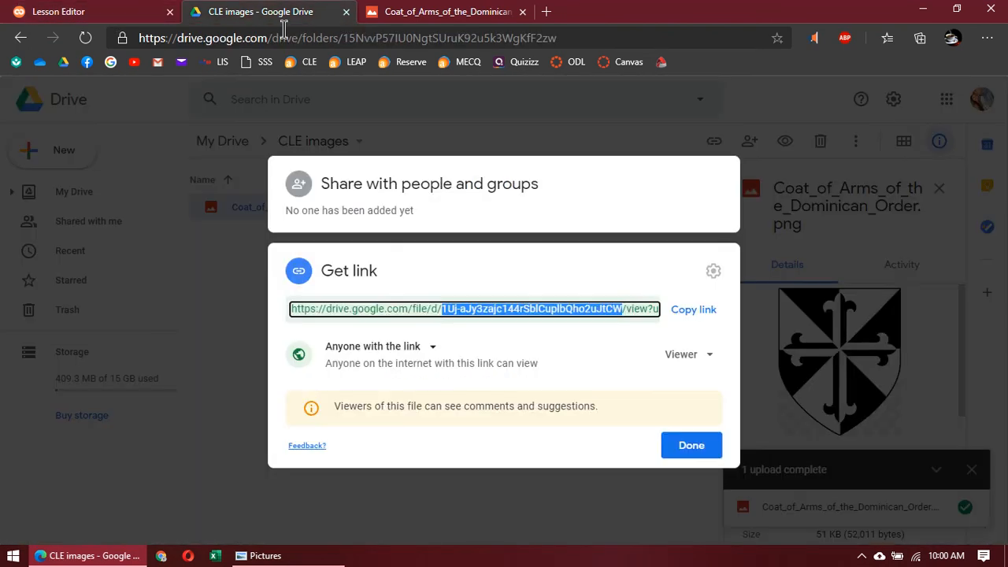
pyautogui.click(676, 448)
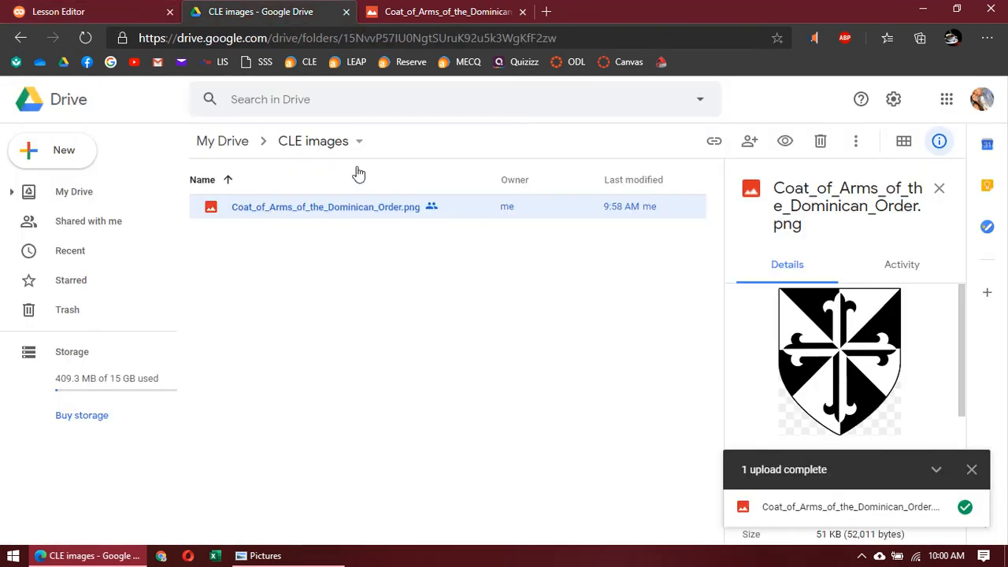
pyautogui.click(129, 15)
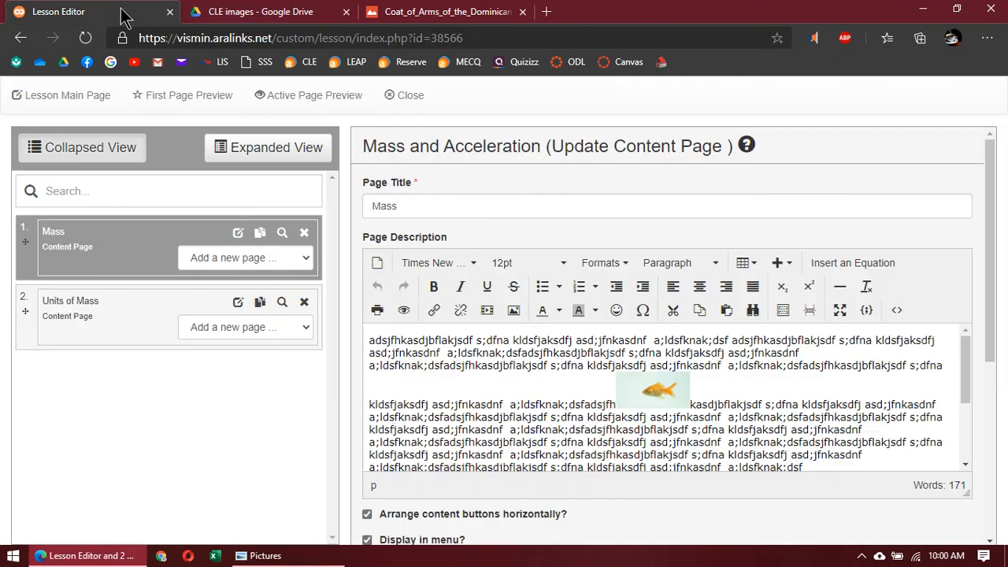
pyautogui.click(412, 353)
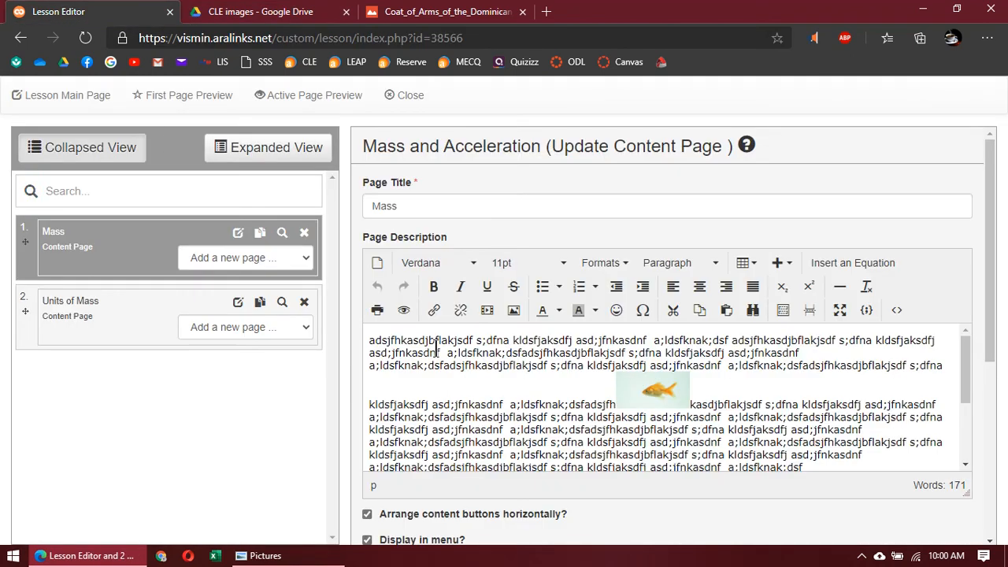
pyautogui.click(511, 311)
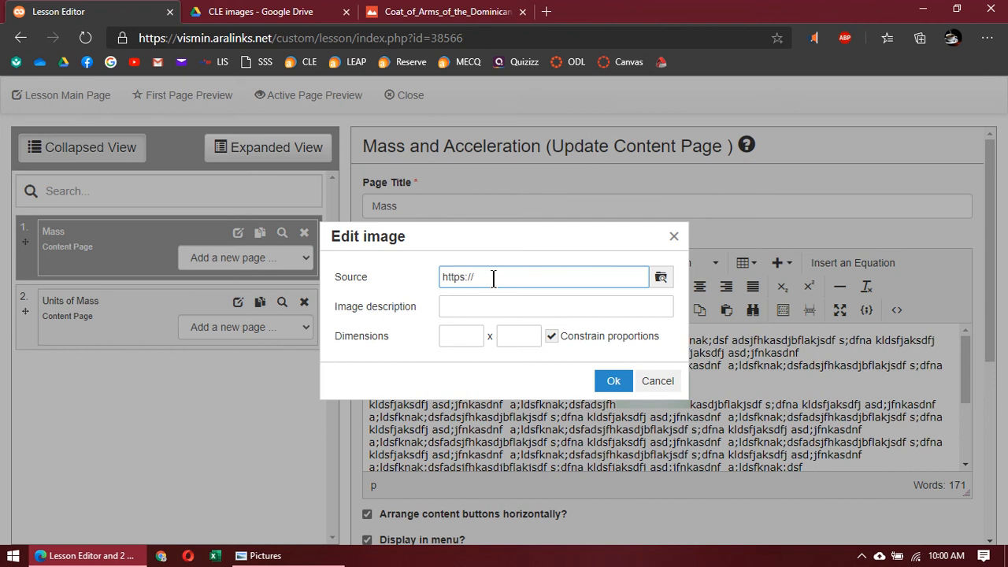
pyautogui.write('drive.google.com')
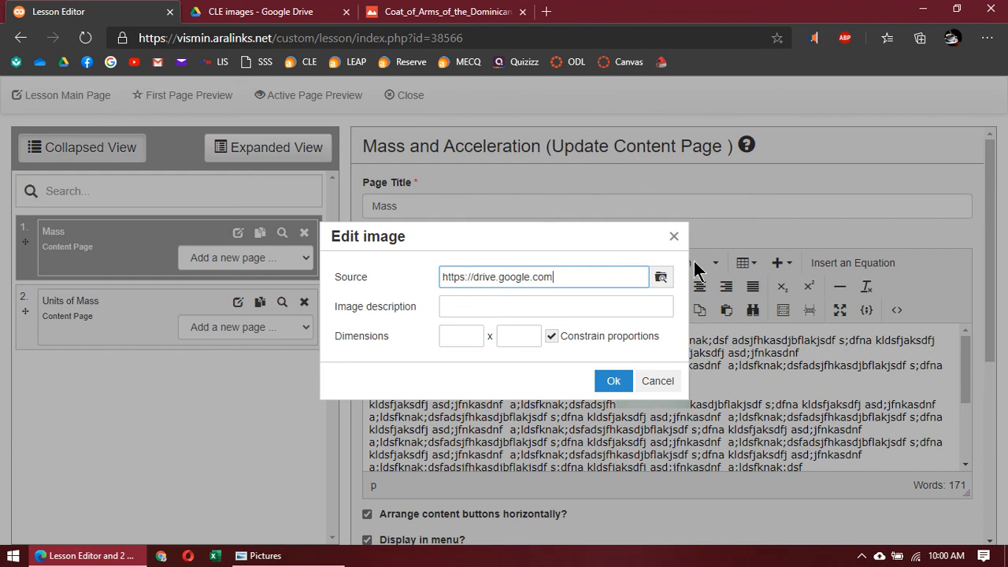
pyautogui.write('/uc')
pyautogui.write('?')
pyautogui.write('import=view')
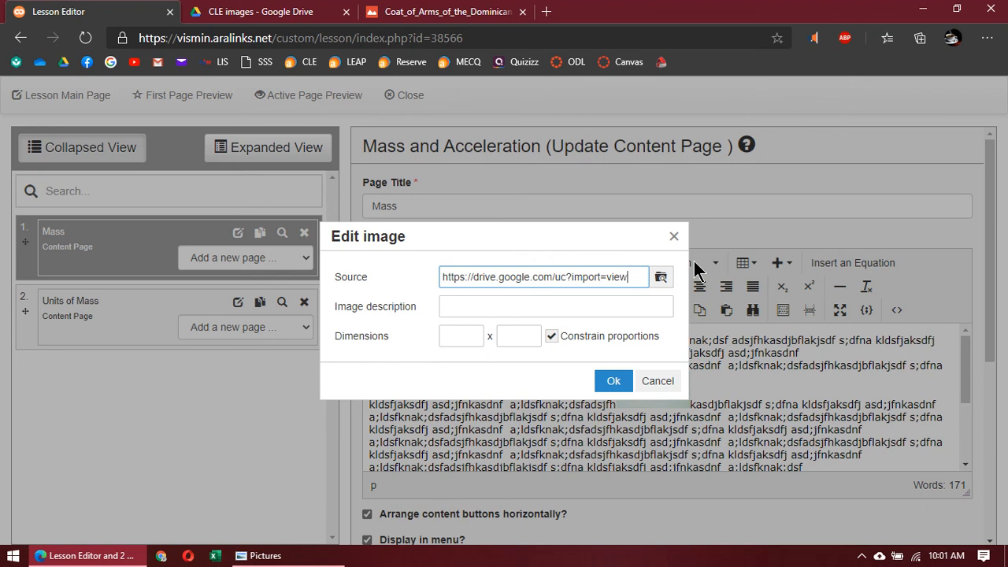
pyautogui.write('&id=')
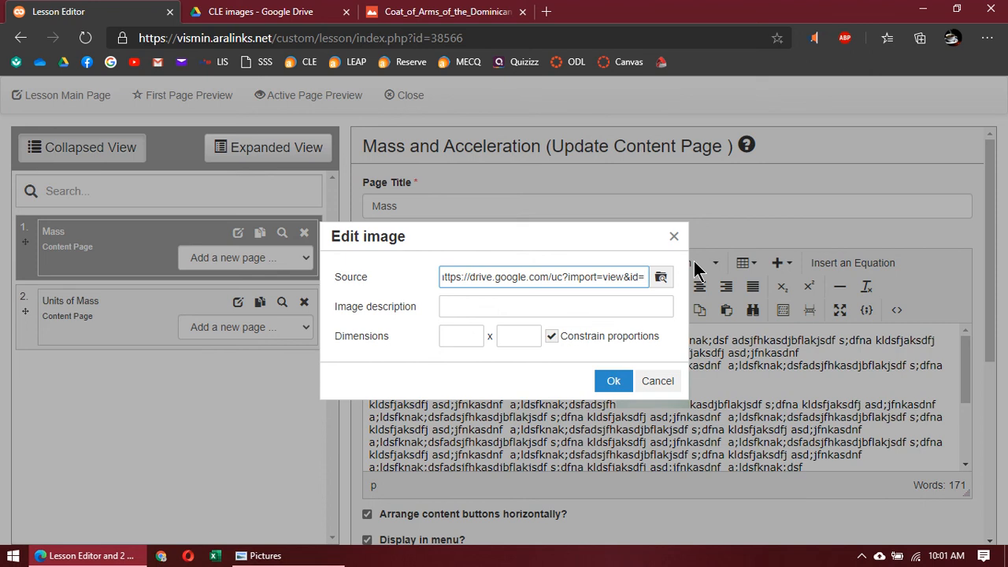
pyautogui.hotkey('ctrl', 'v')
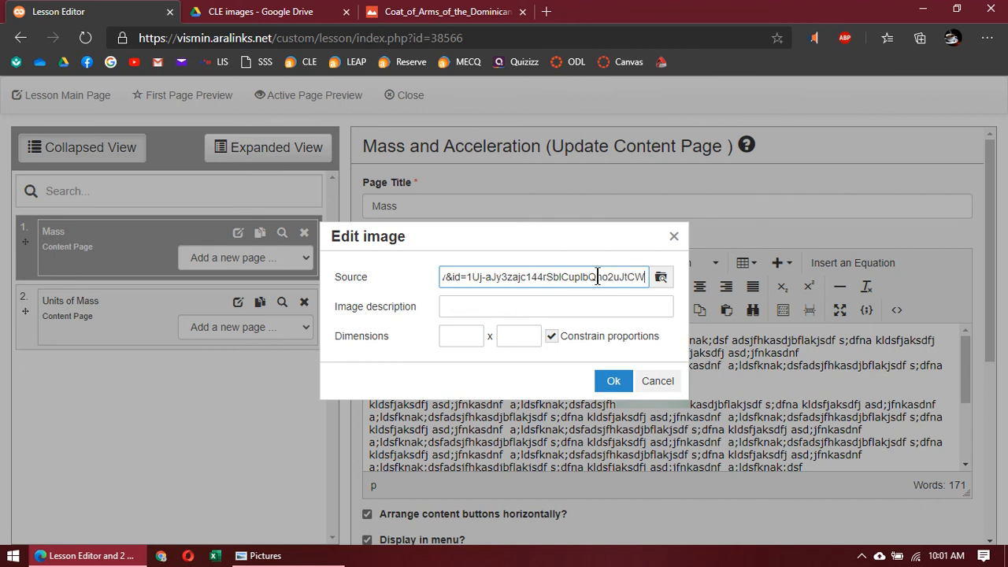
# Set the image width to 75 with proportions constrained and insert the image into the Mass page description.
pyautogui.click(457, 334)
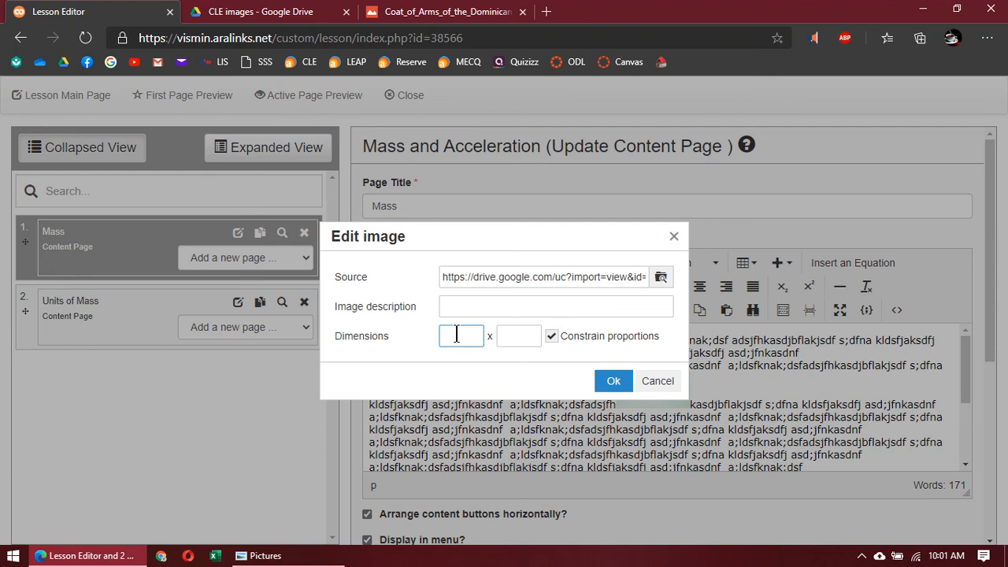
pyautogui.write('75')
pyautogui.click(608, 381)
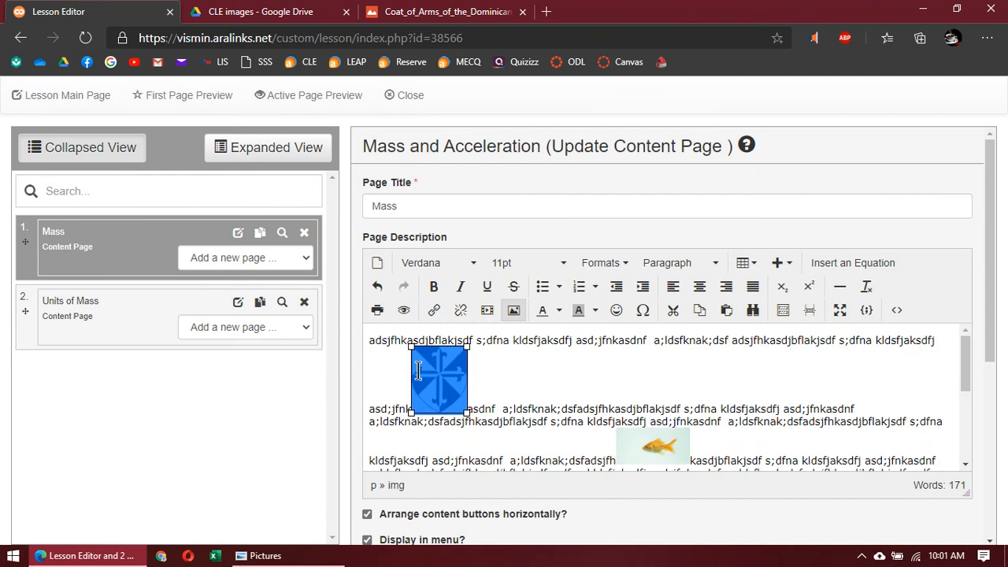
pyautogui.click(473, 376)
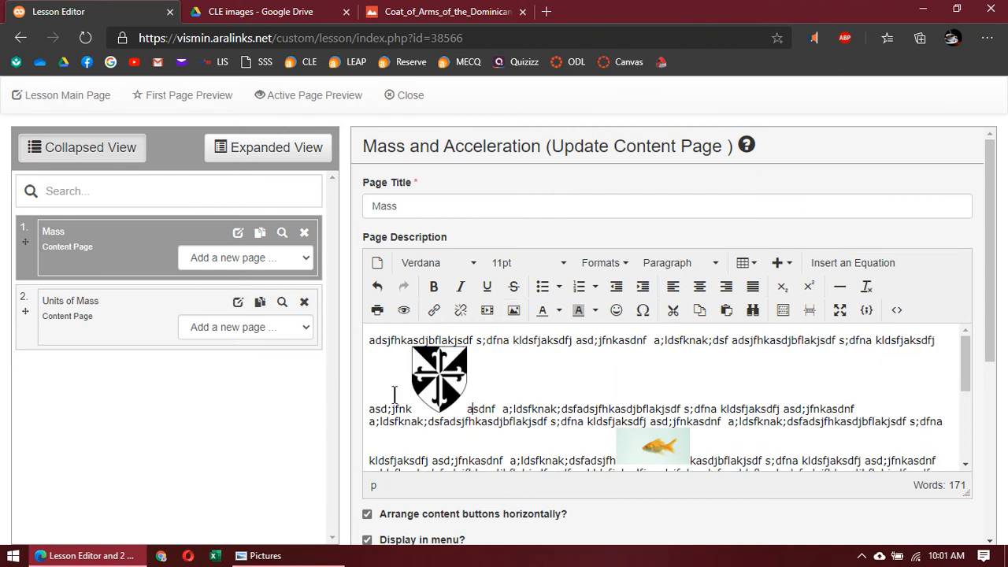
# Save the Mass content page with the Drive image and open the active page preview.
pyautogui.scroll(-2, 523, 391)
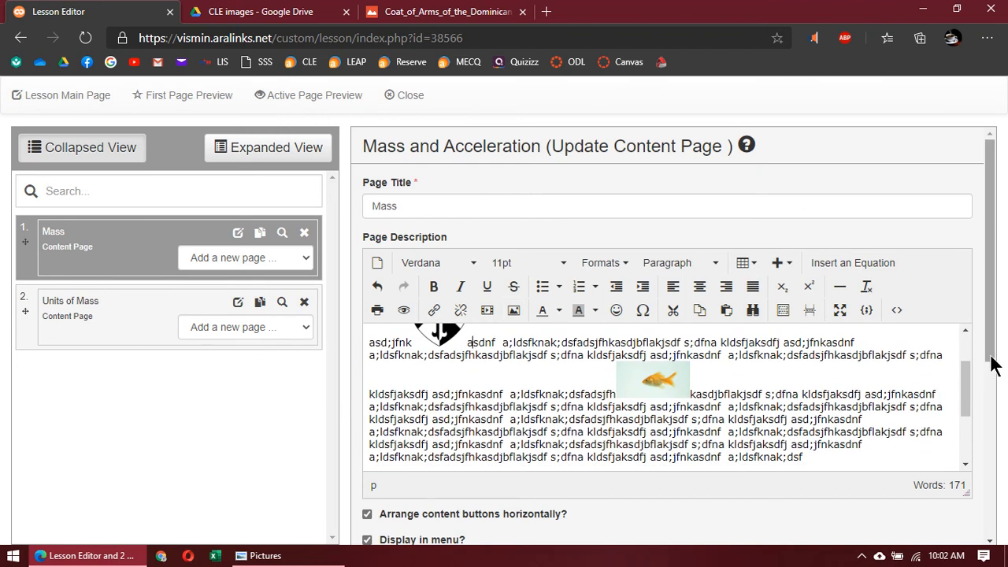
pyautogui.moveTo(991, 369); pyautogui.dragTo(984, 557)
pyautogui.click(397, 530)
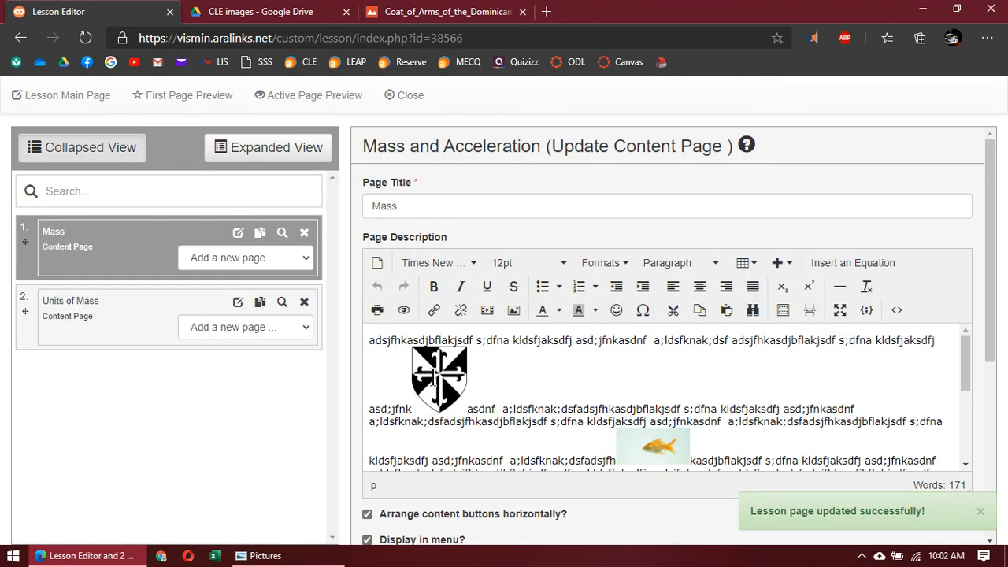
pyautogui.click(297, 96)
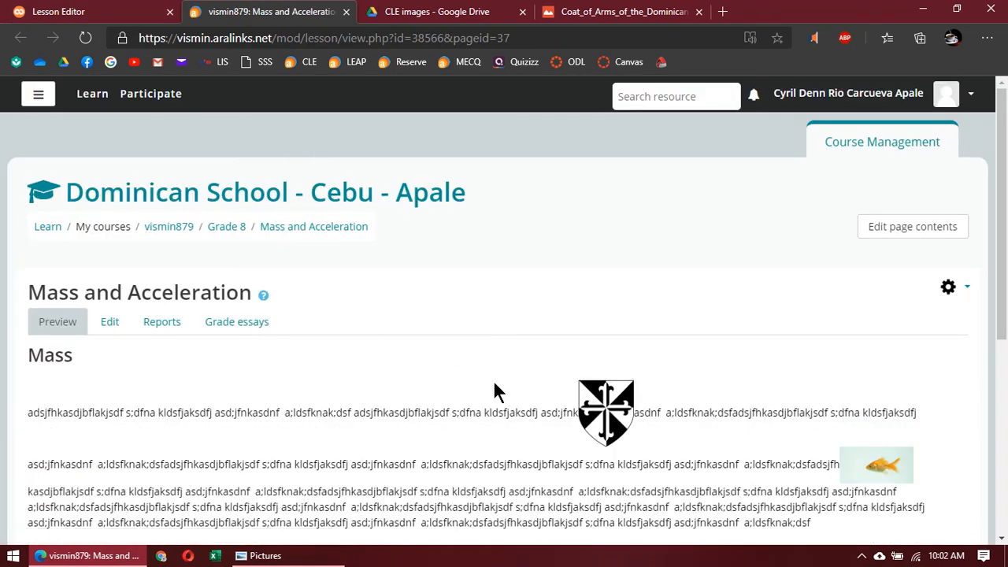
# Review the Mass page preview, and check the link-sharing settings of Coat_of_Arms_of_the_Dominican_Order.png in Google Drive.
pyautogui.scroll(-1, 498, 391)
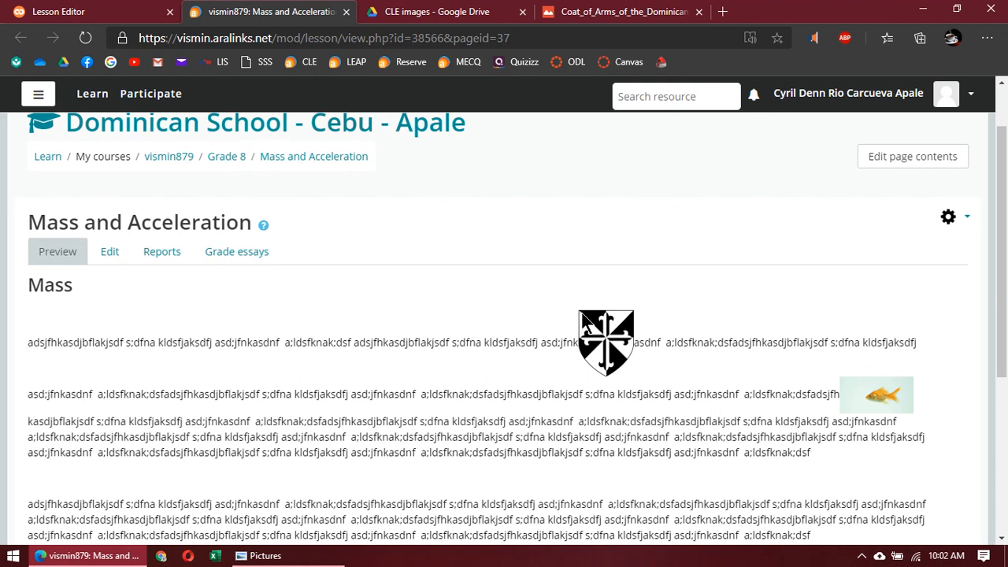
pyautogui.click(477, 13)
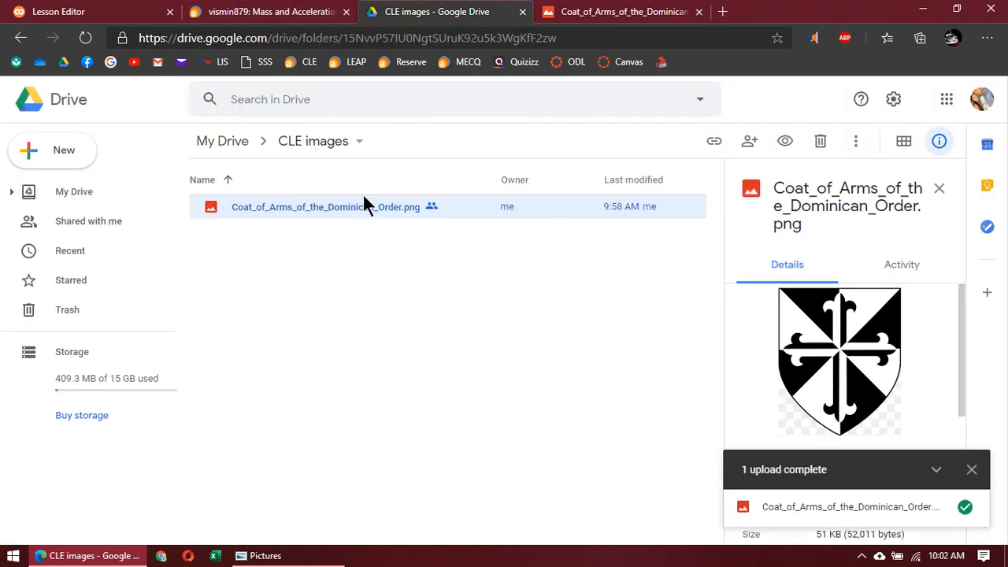
pyautogui.rightClick(304, 211)
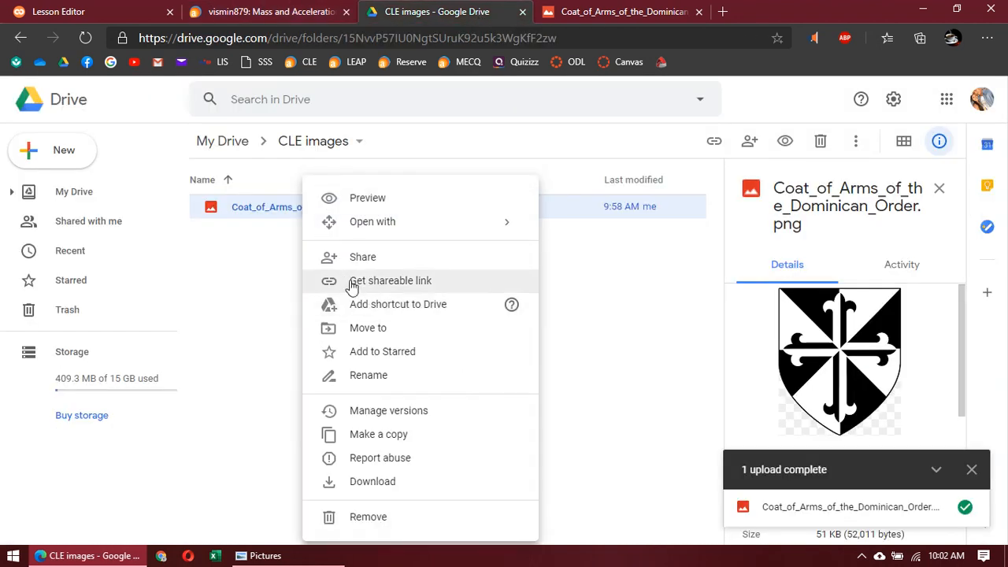
pyautogui.click(351, 282)
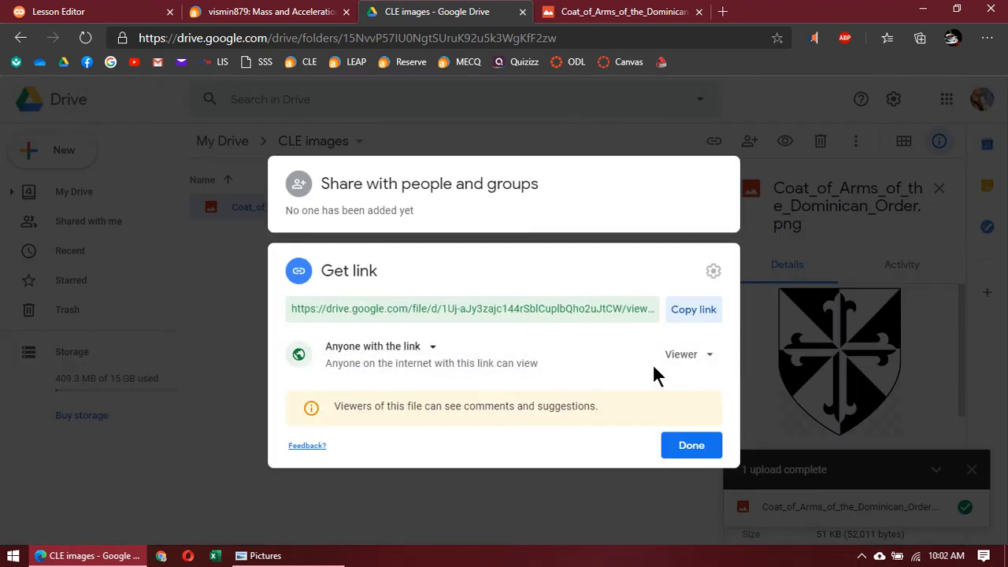
pyautogui.click(677, 453)
# Close the Drive image, the CLE images folder and the lesson preview, leaving only the Lesson Editor open.
pyautogui.click(114, 15)
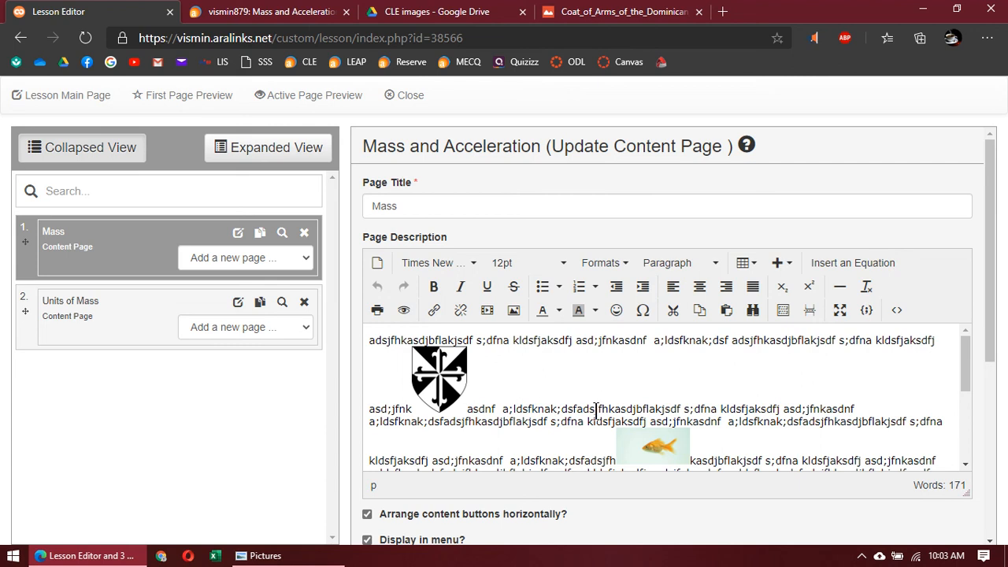
pyautogui.click(782, 408)
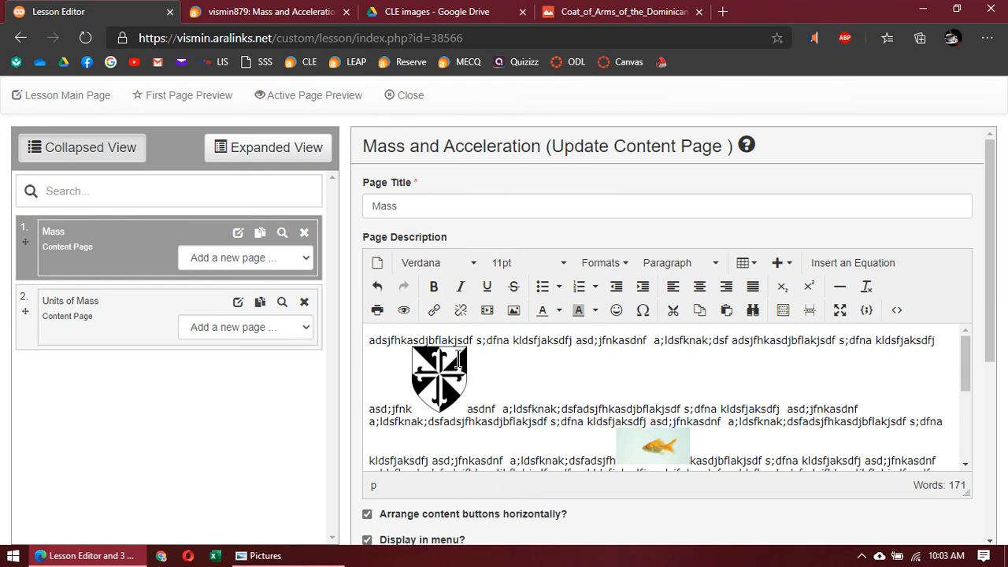
pyautogui.click(651, 13)
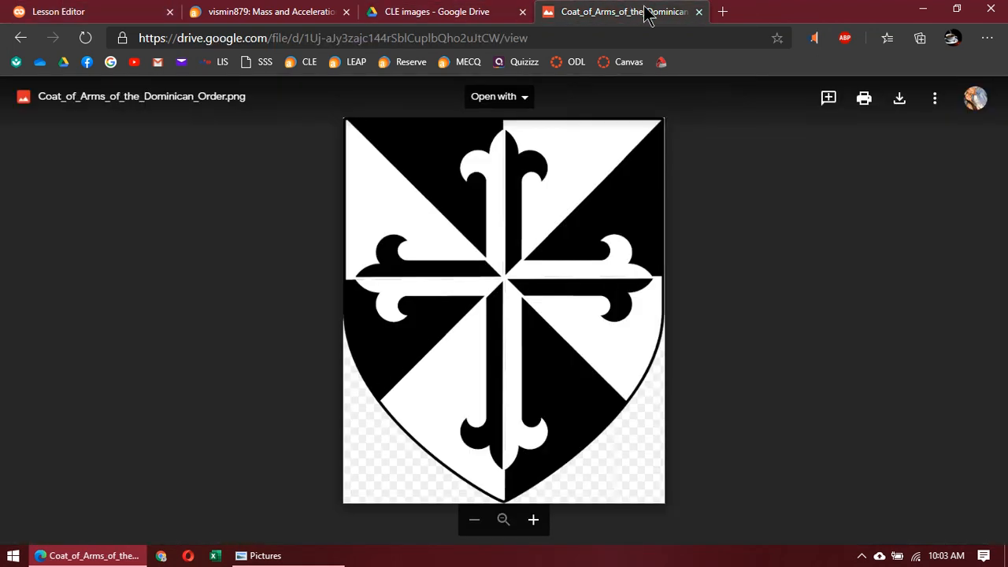
pyautogui.click(698, 12)
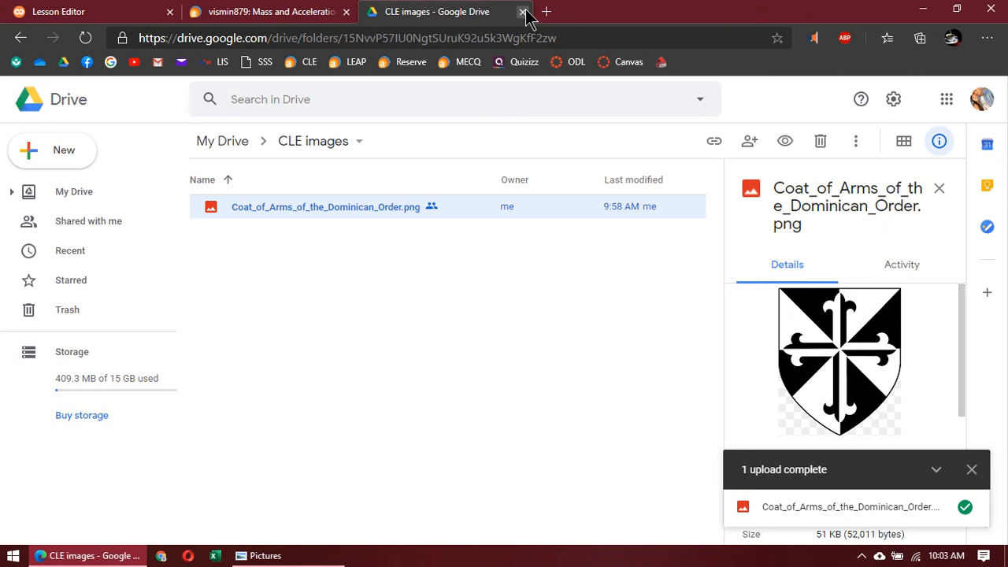
pyautogui.click(523, 12)
pyautogui.click(347, 12)
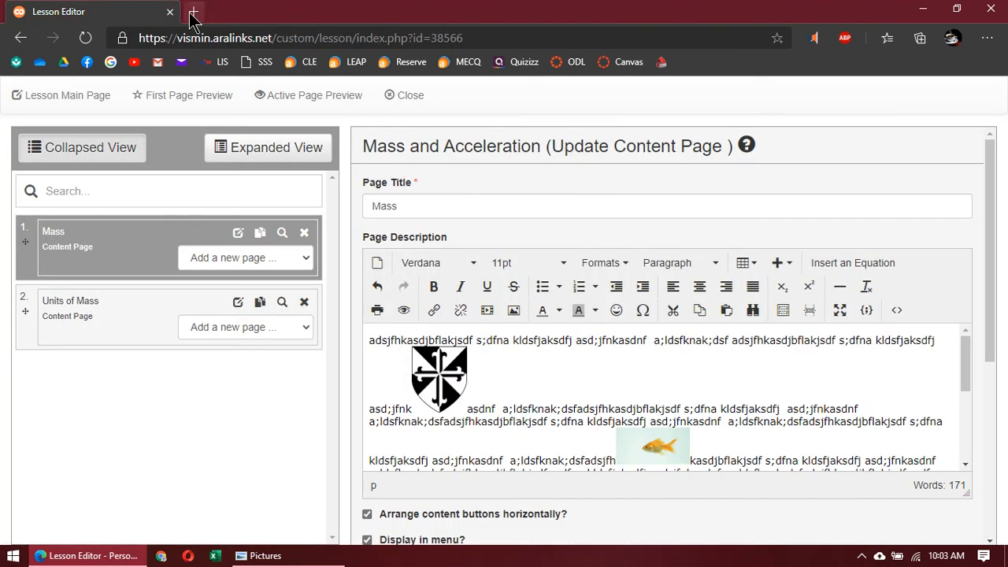
# Open OneDrive in a new browser tab and create a folder named "05 CLE images" in My files.
pyautogui.click(193, 13)
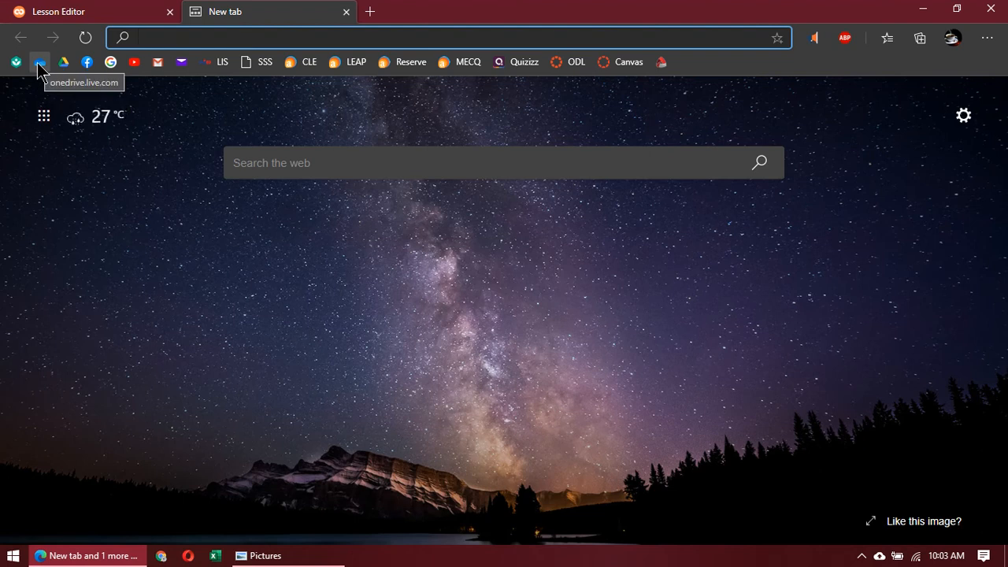
pyautogui.click(38, 65)
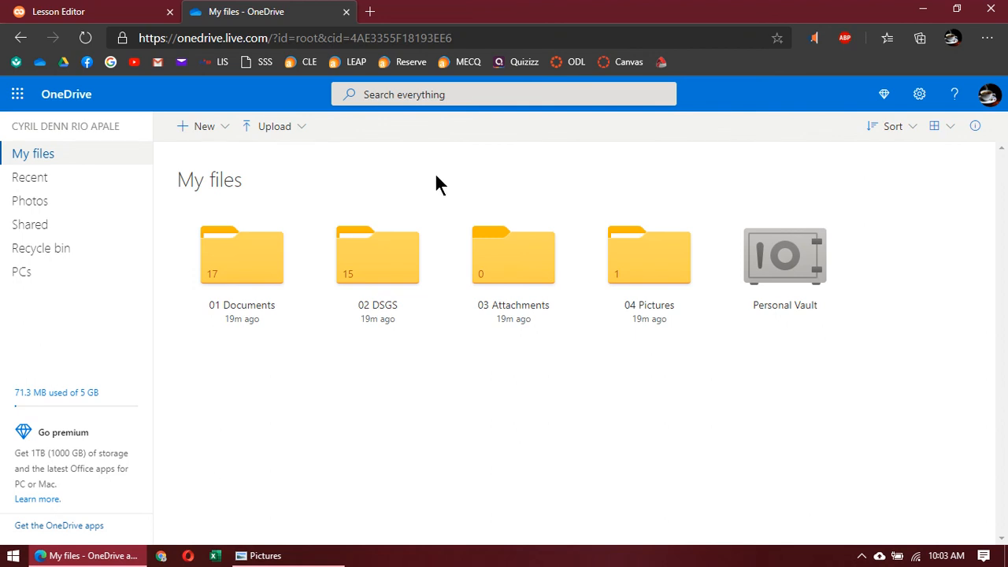
pyautogui.click(379, 281)
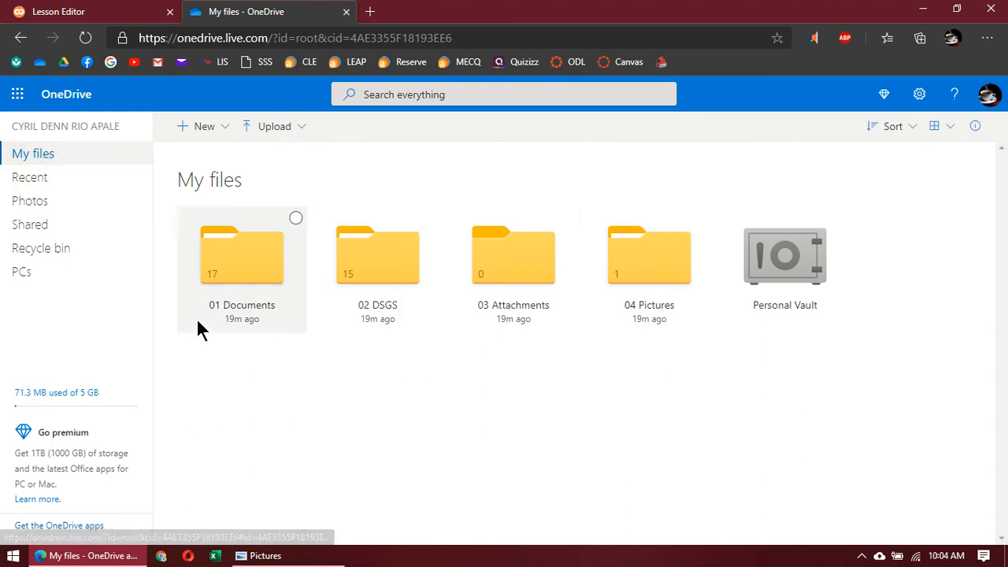
pyautogui.click(189, 130)
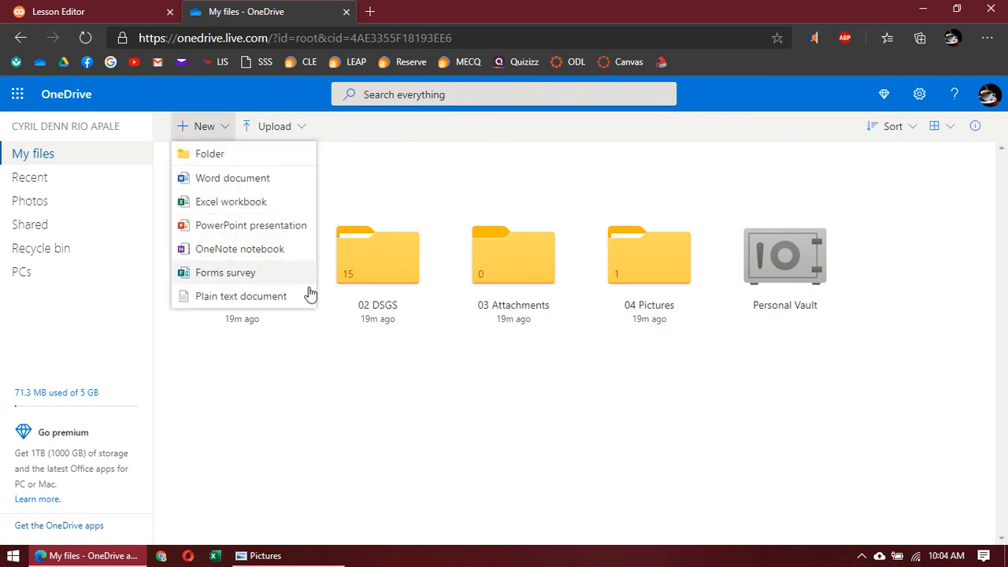
pyautogui.click(222, 153)
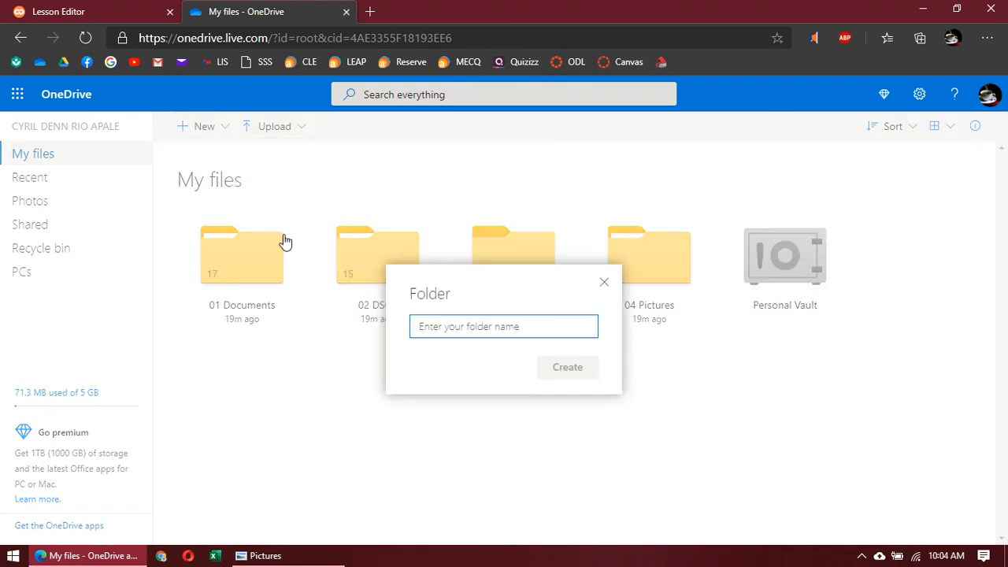
pyautogui.write('0')
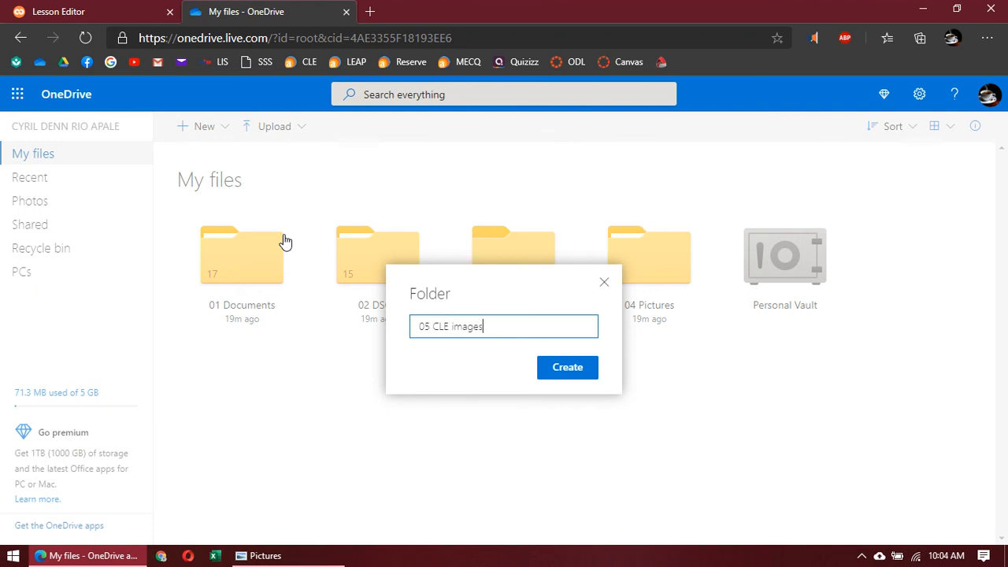
pyautogui.write('5 CLE images')
pyautogui.click(556, 364)
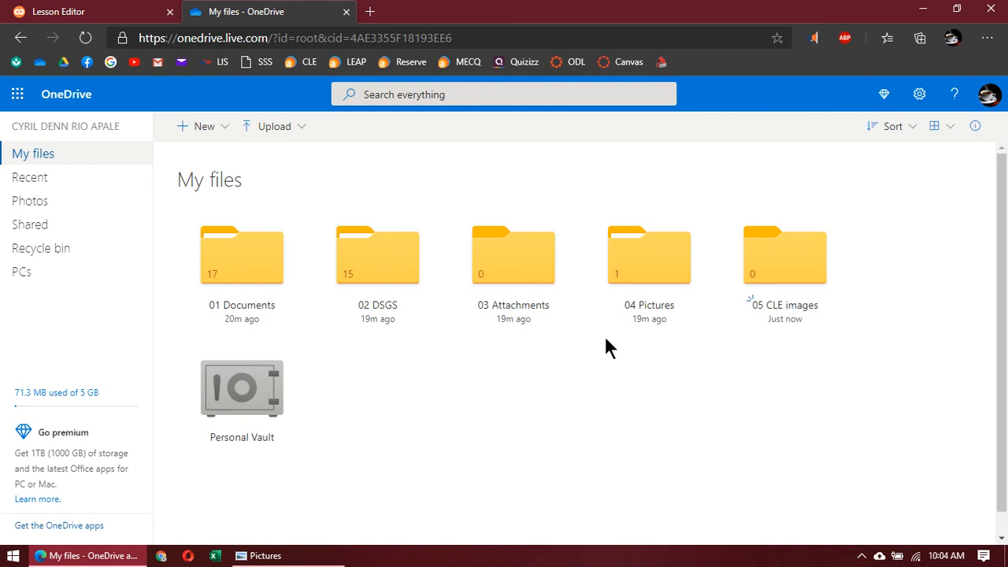
# Open the 05 CLE images folder and upload school logo.gif to it from the local Pictures folder.
pyautogui.click(800, 281)
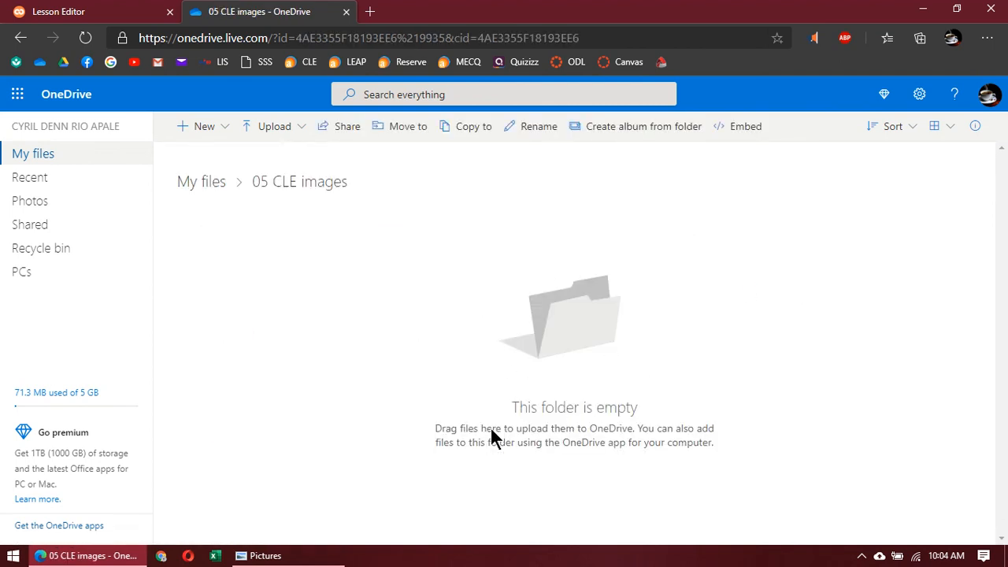
pyautogui.click(272, 556)
pyautogui.click(370, 223)
pyautogui.moveTo(371, 223); pyautogui.dragTo(575, 326)
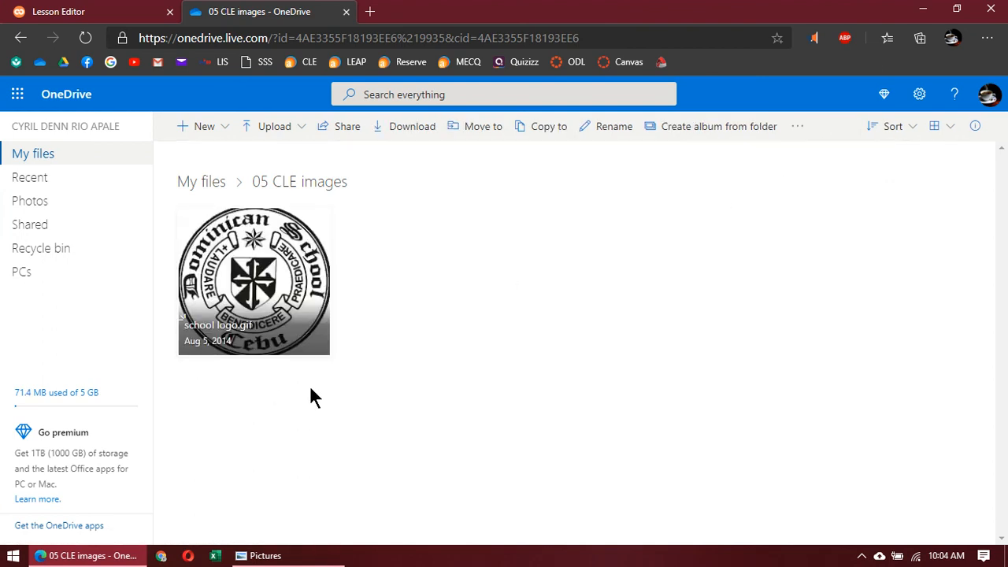
# Open school logo.gif in OneDrive, generate its embed code at original size without HTML tags, and copy the whole image URL.
pyautogui.click(250, 266)
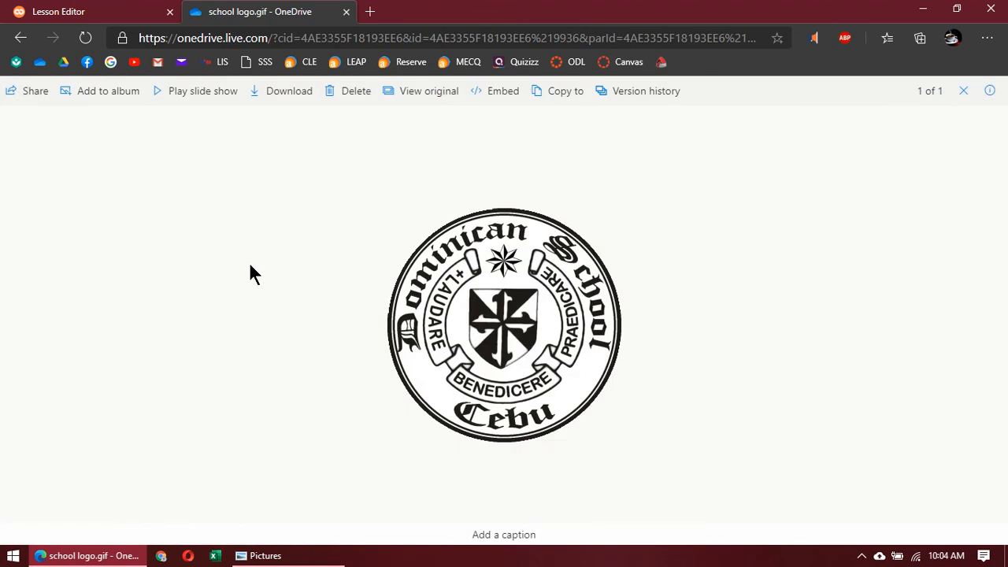
pyautogui.click(492, 95)
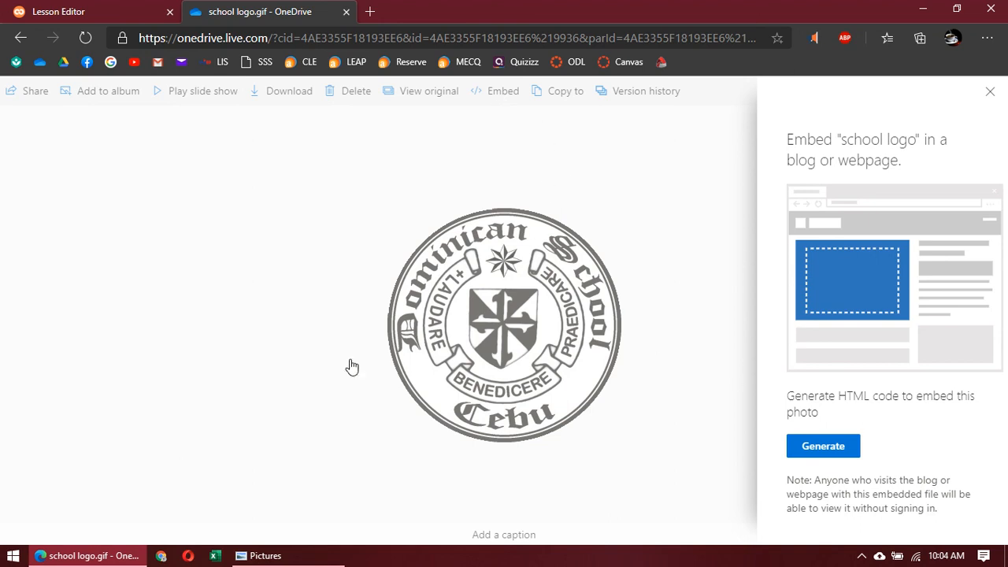
pyautogui.click(824, 446)
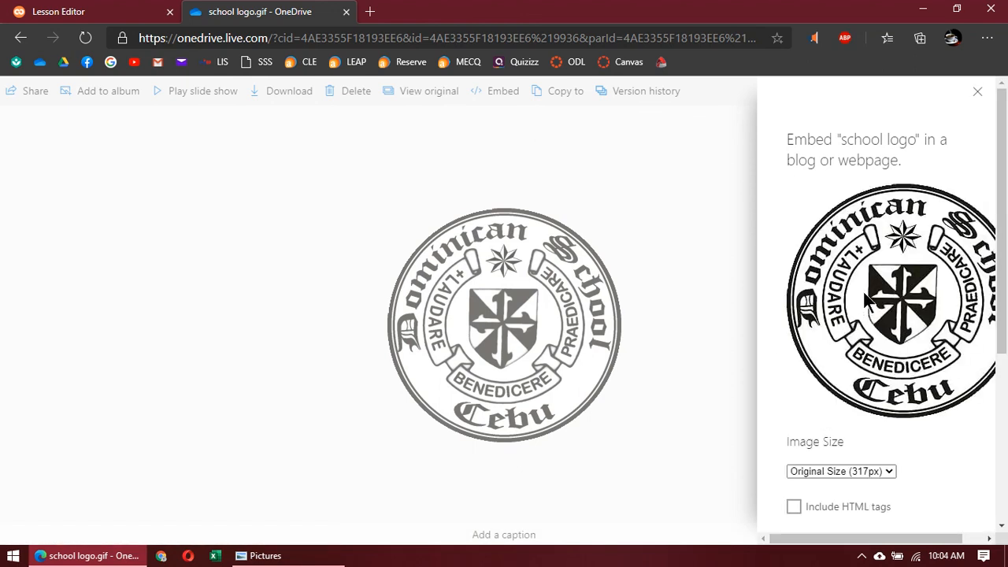
pyautogui.scroll(-4, 867, 329)
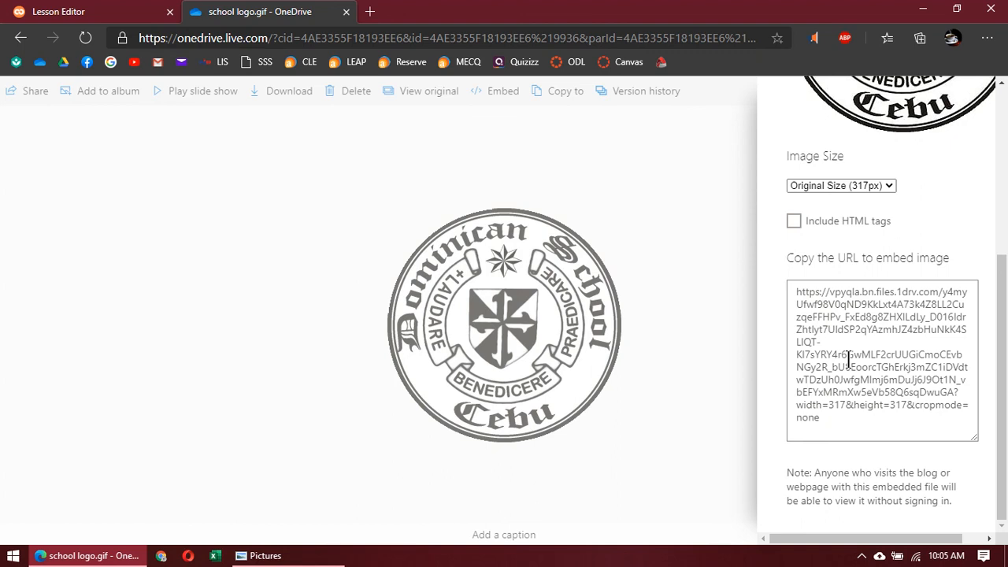
pyautogui.click(851, 309)
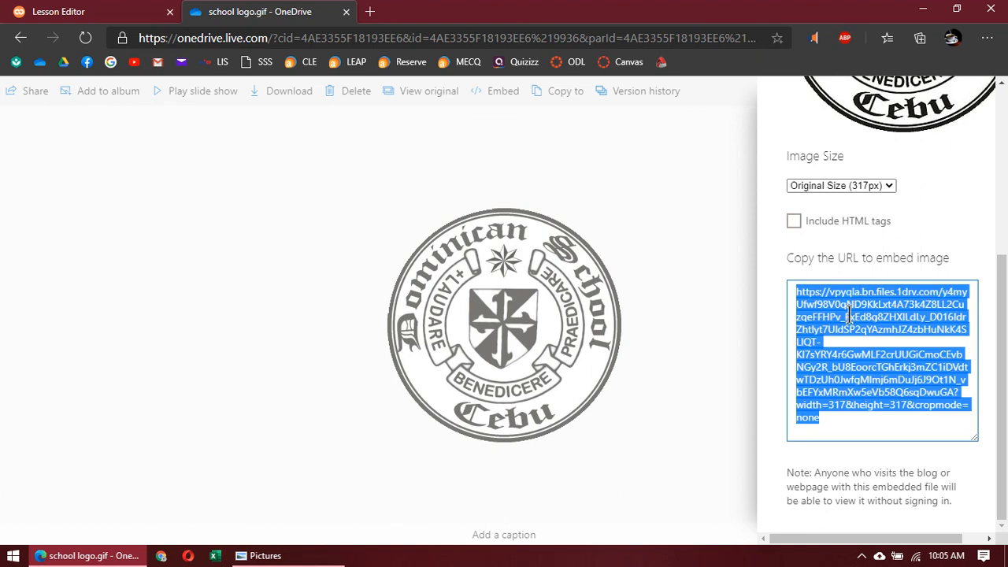
pyautogui.rightClick(850, 315)
pyautogui.click(838, 331)
# In the Lesson Editor, start an image within the last line of the Mass description's first paragraph, with the copied OneDrive URL as source.
pyautogui.click(117, 18)
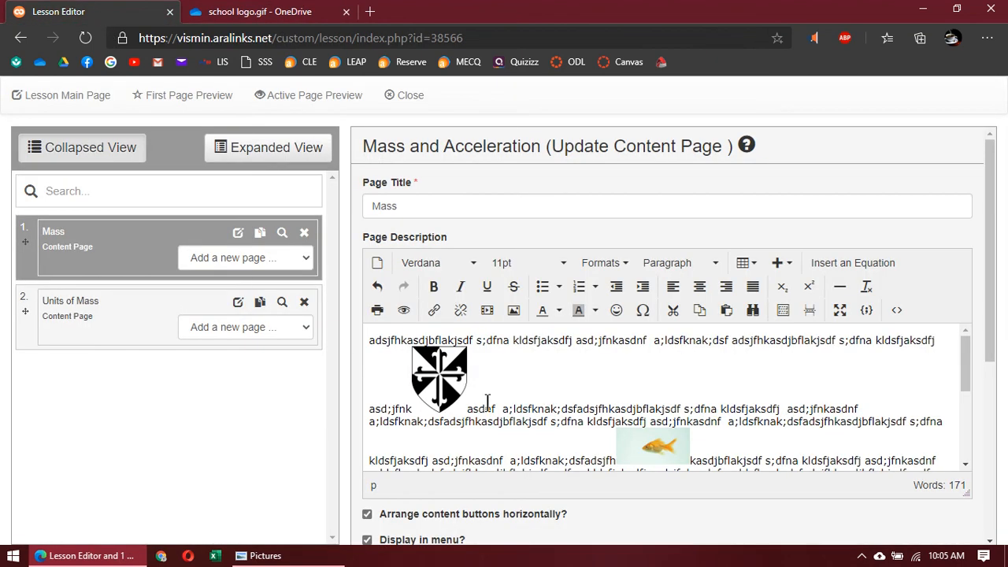
pyautogui.scroll(-2, 730, 388)
pyautogui.click(650, 432)
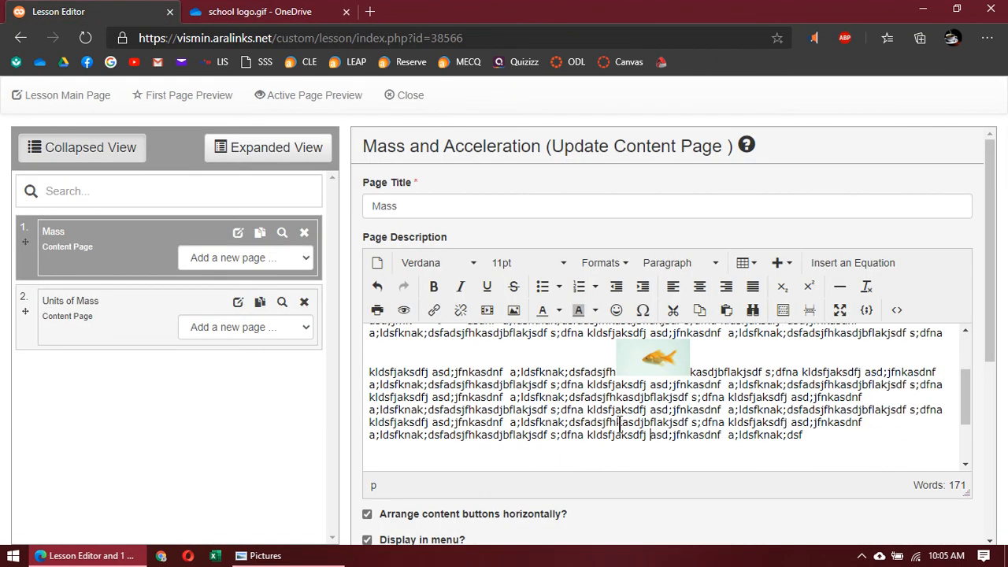
pyautogui.click(513, 310)
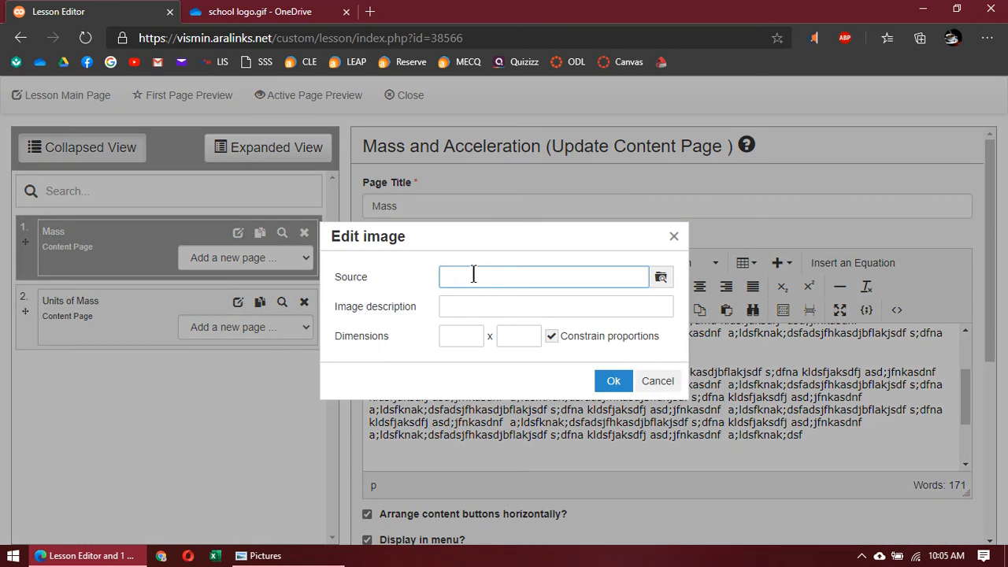
pyautogui.rightClick(470, 282)
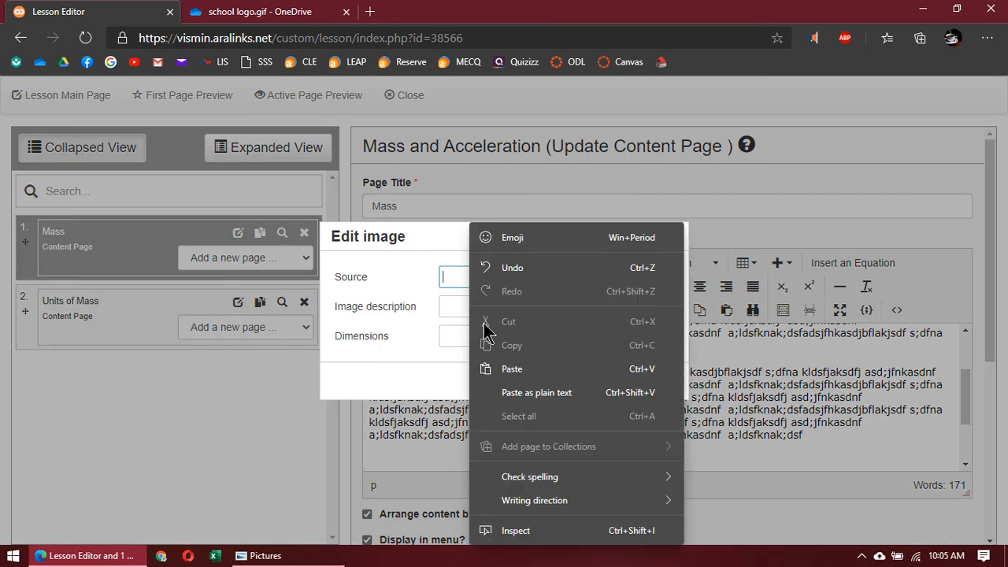
pyautogui.click(505, 374)
# Set the image width to 100 with proportions constrained and insert the school logo into the Mass page description.
pyautogui.click(461, 337)
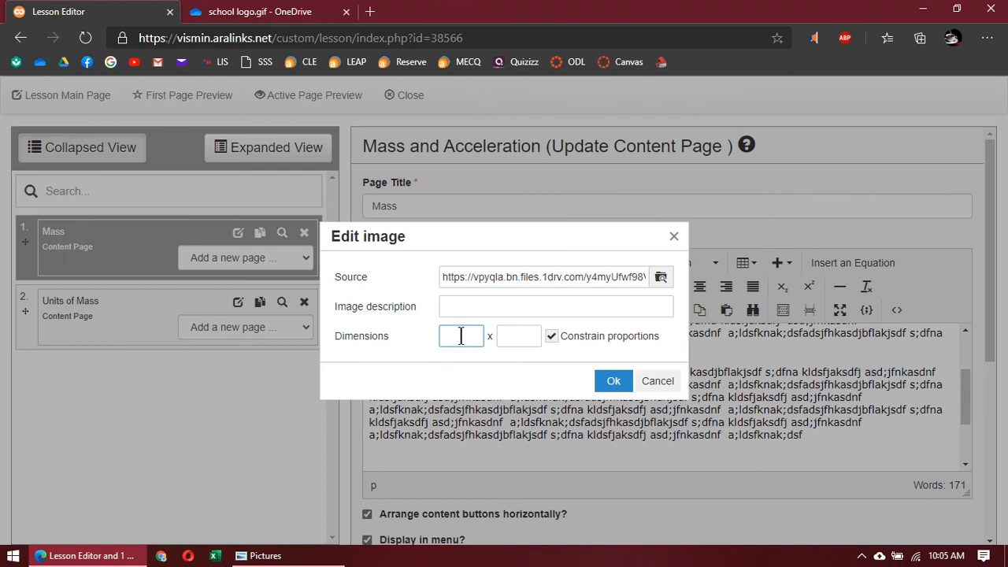
pyautogui.write('100')
pyautogui.click(614, 381)
pyautogui.scroll(-1, 673, 406)
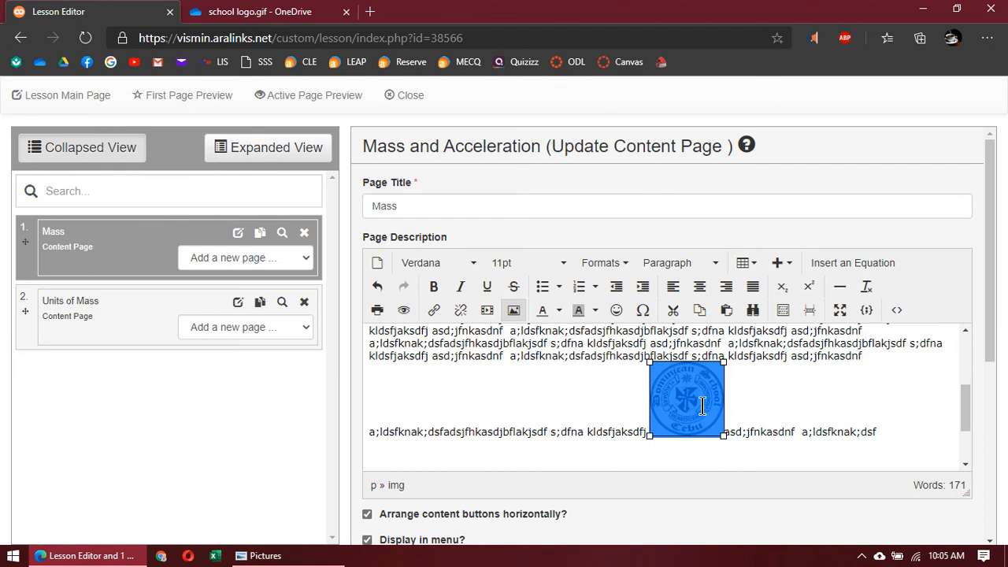
pyautogui.click(762, 402)
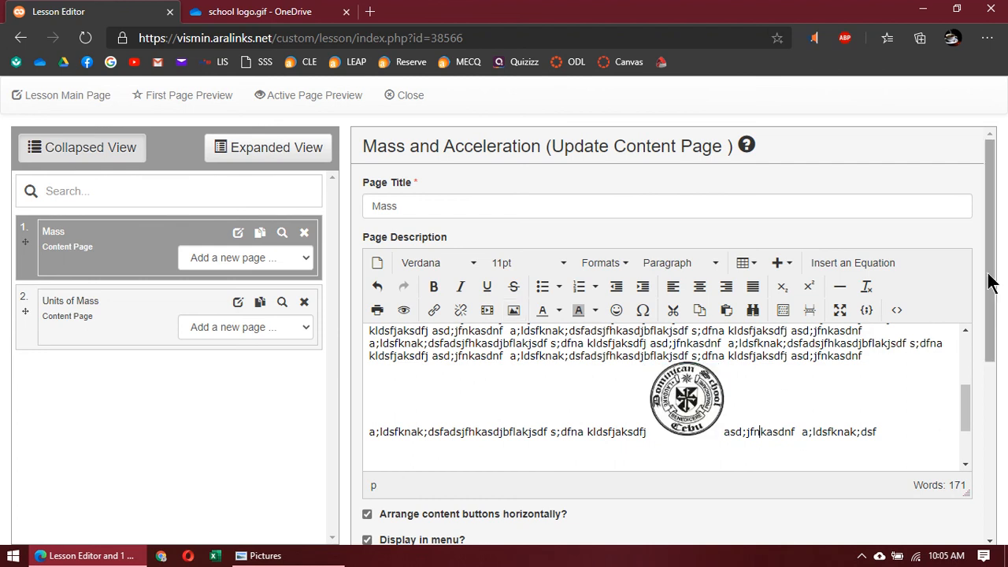
# Save the Mass content page with the OneDrive logo, then open the active page preview and check its images.
pyautogui.moveTo(990, 281); pyautogui.dragTo(995, 460)
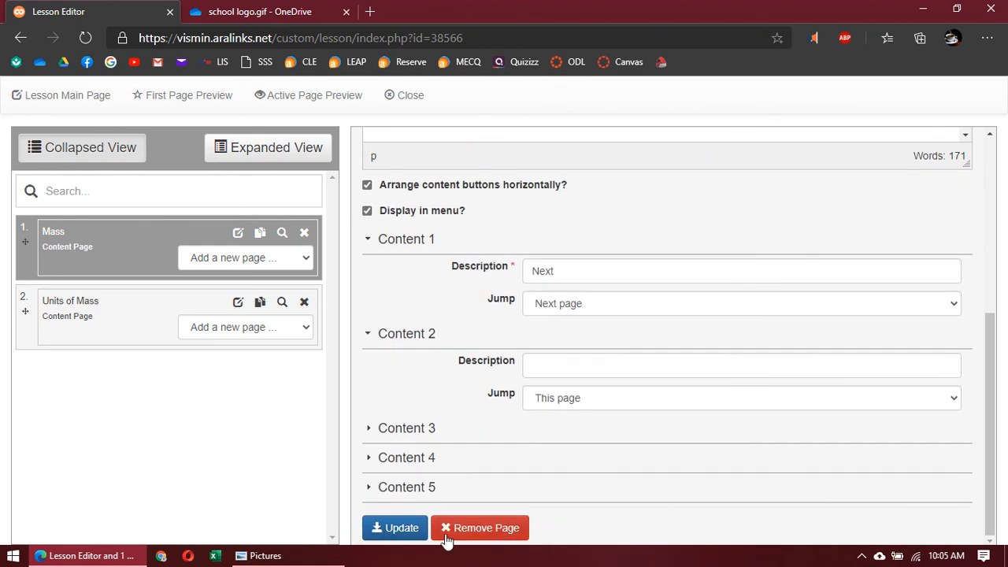
pyautogui.click(397, 538)
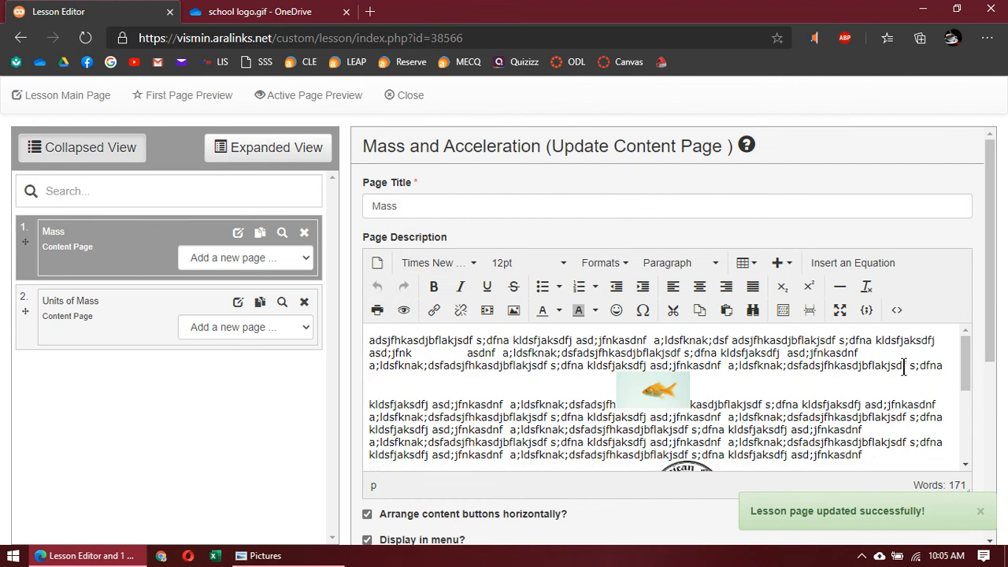
pyautogui.moveTo(975, 363); pyautogui.dragTo(970, 422)
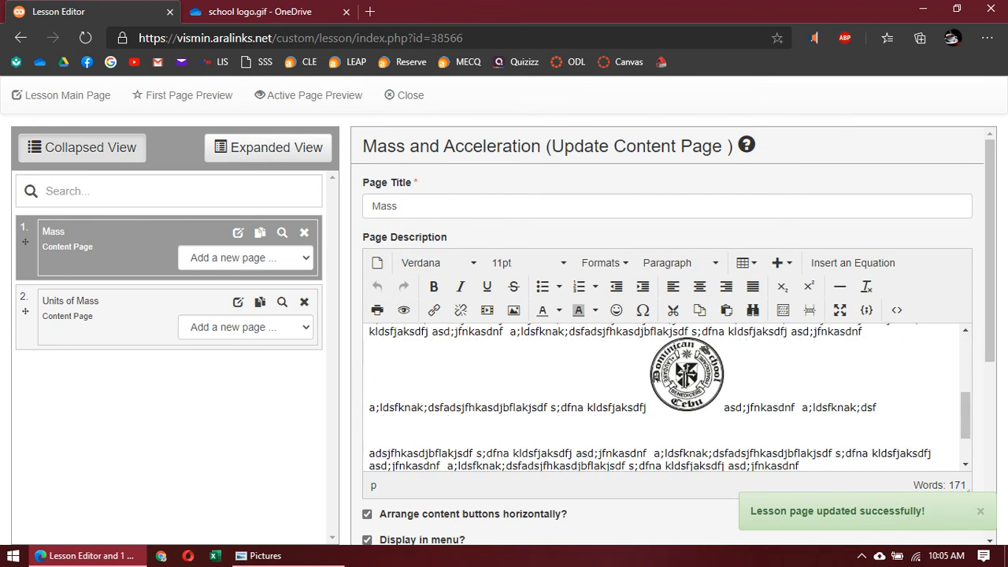
pyautogui.click(293, 96)
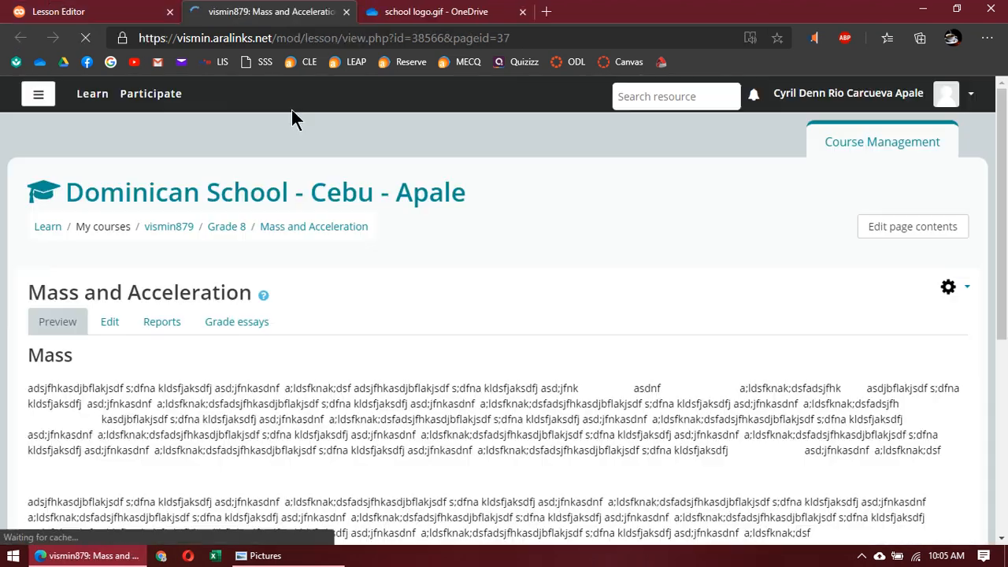
pyautogui.scroll(-5, 619, 306)
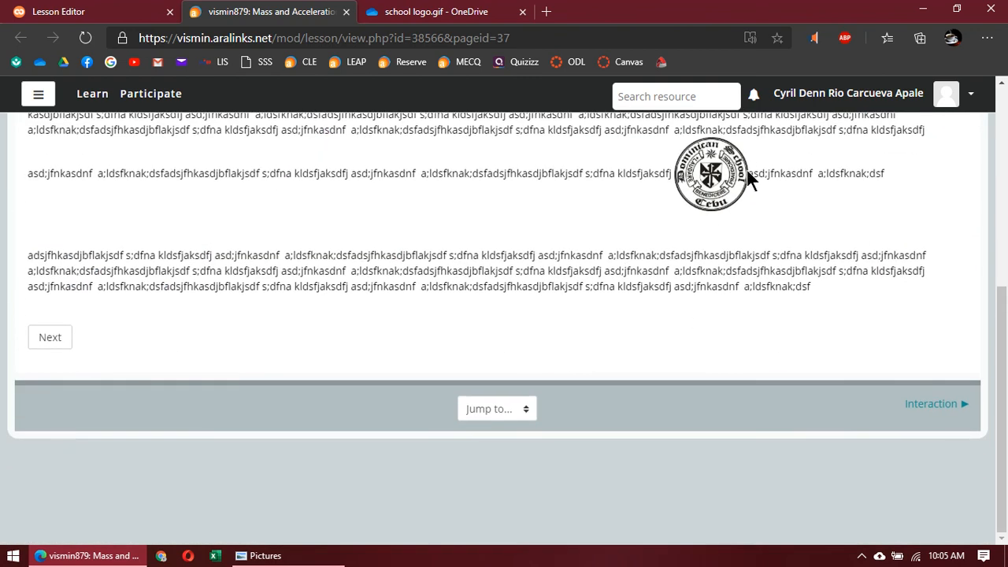
pyautogui.scroll(5, 647, 263)
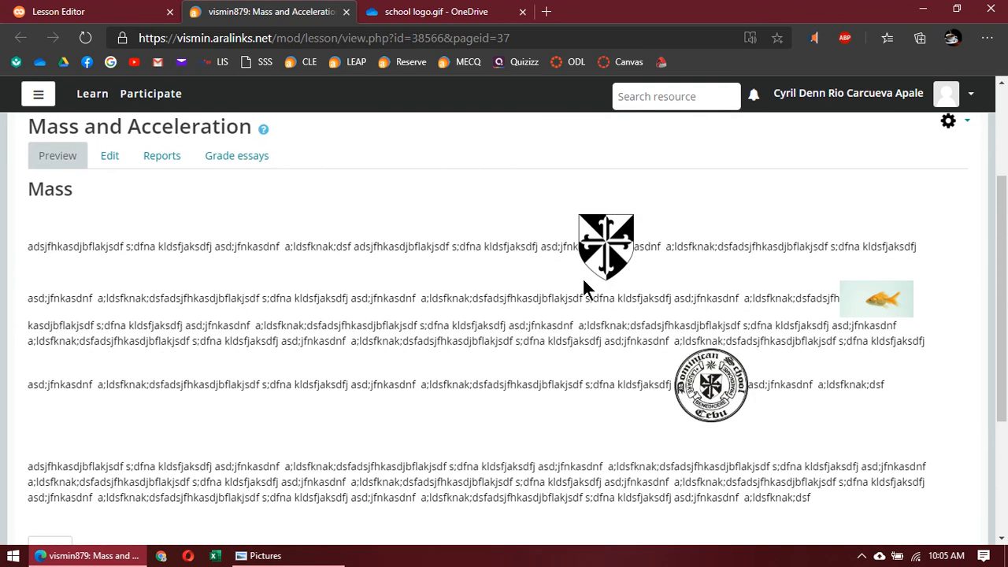